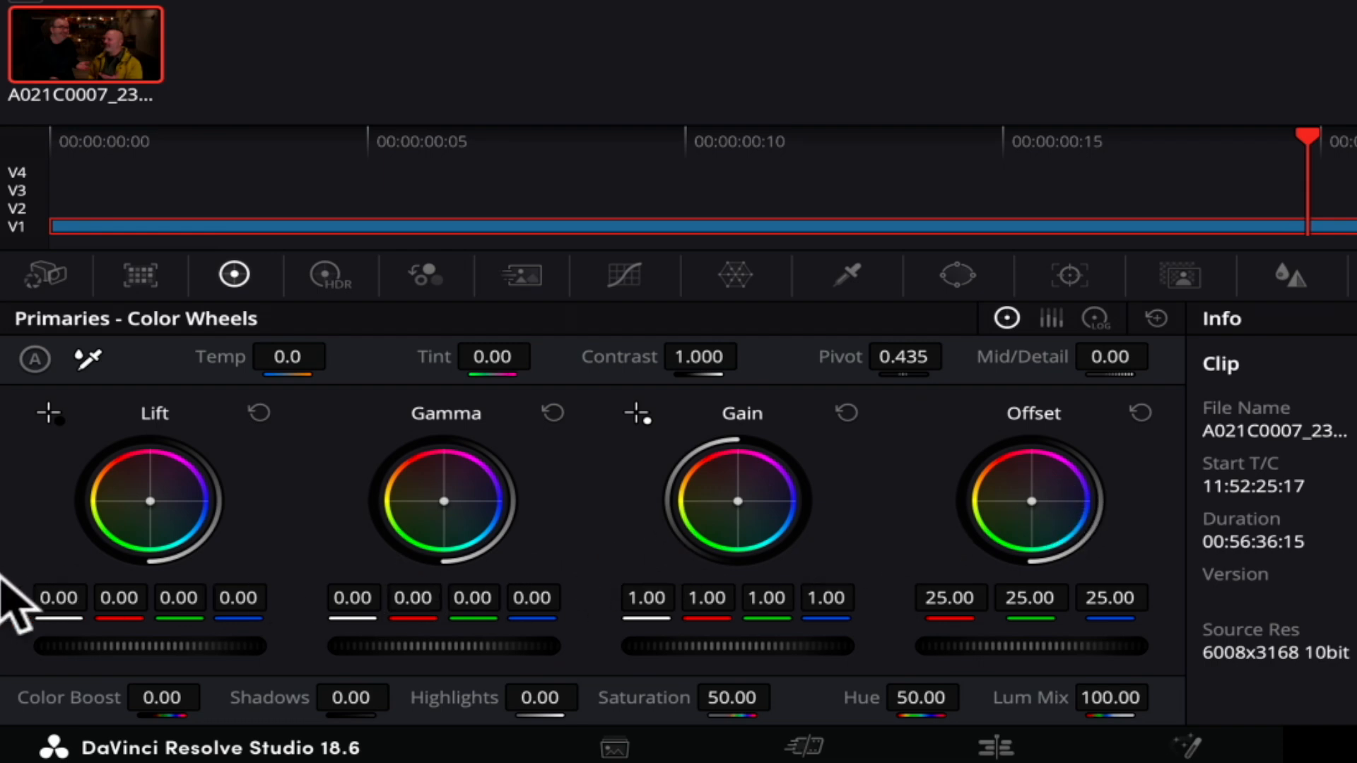
# - Hide the timeline and the clip thumbnails to enlarge the viewer on the Color page
pyautogui.press('super')
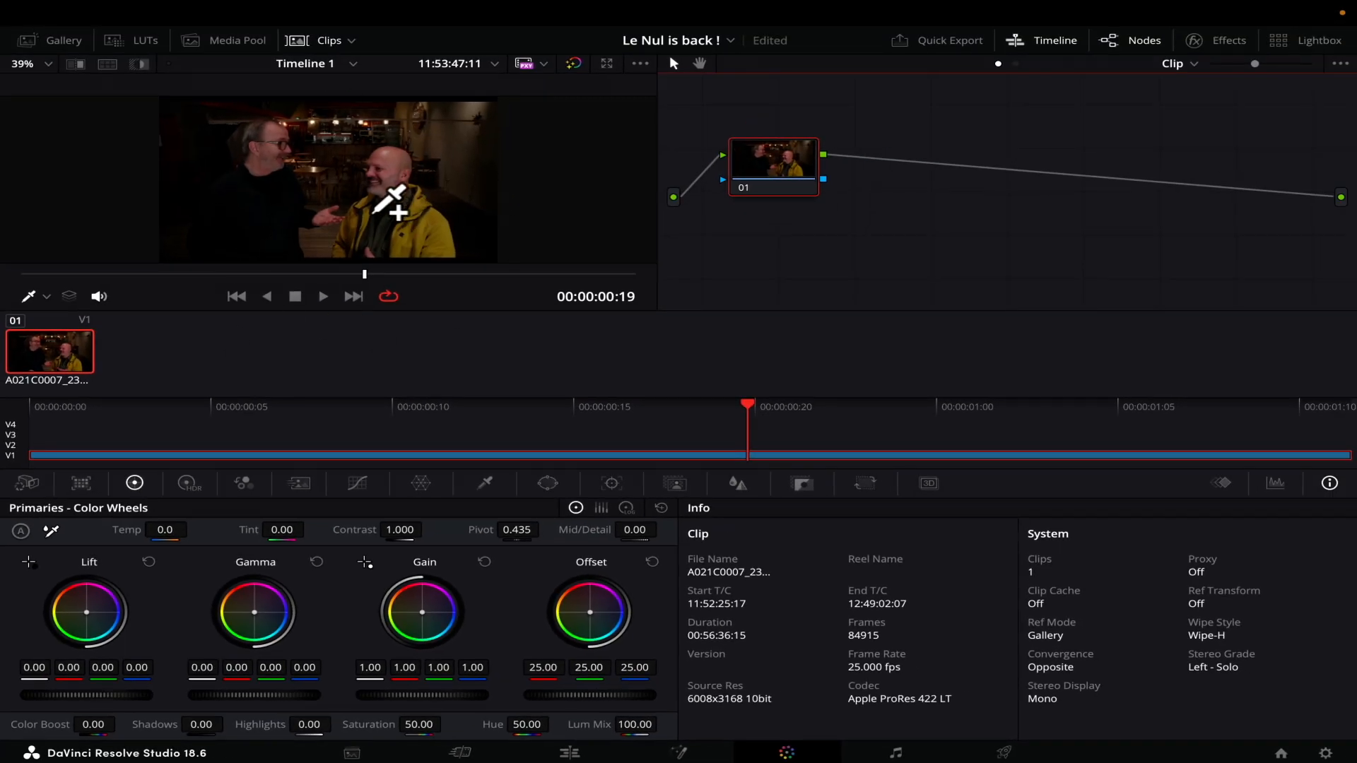
pyautogui.click(1036, 41)
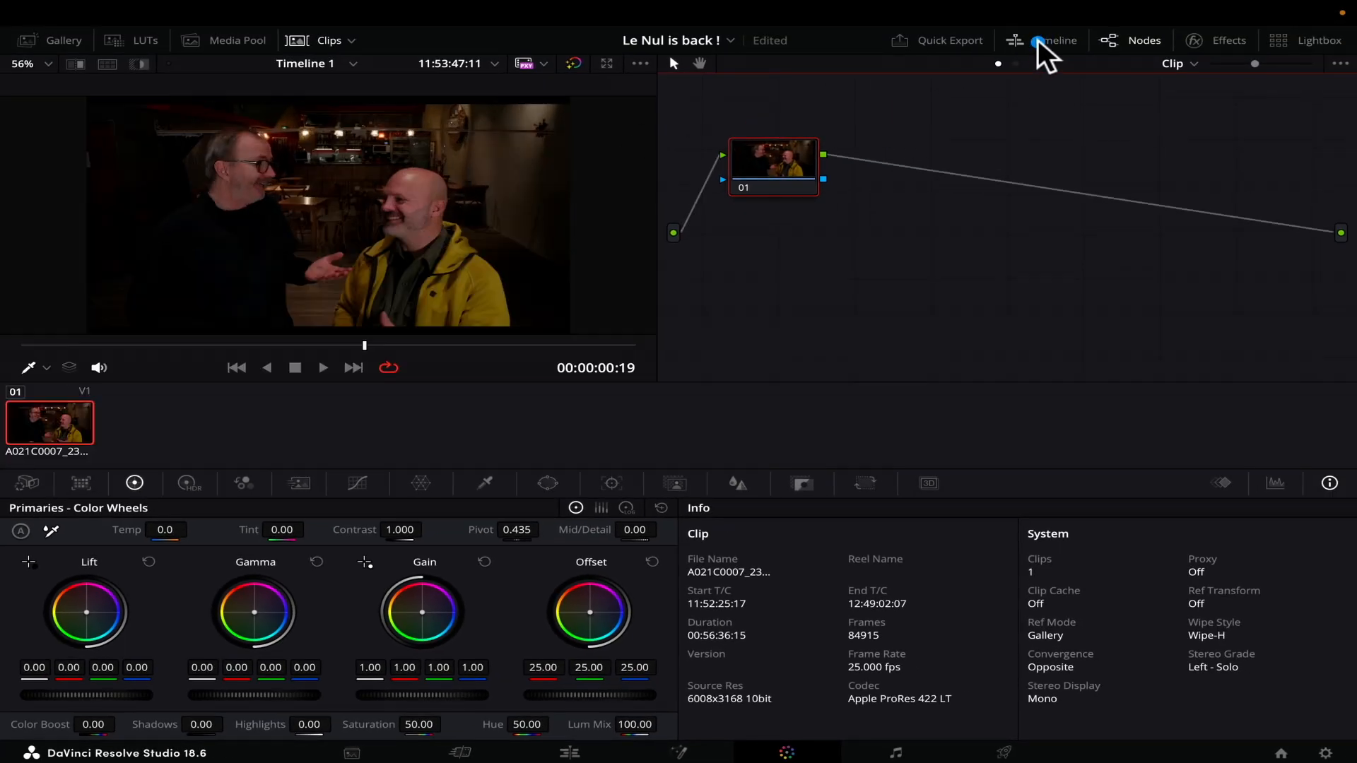
pyautogui.click(305, 37)
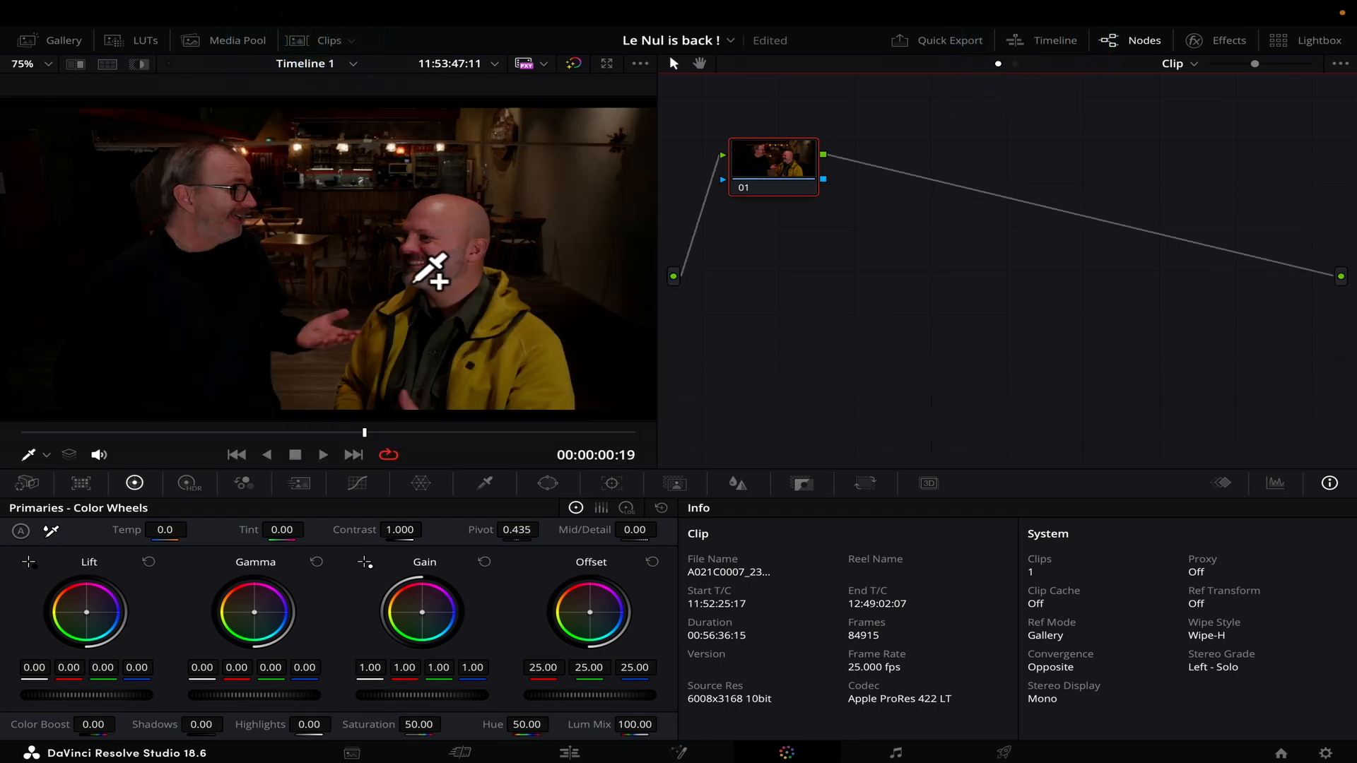
pyautogui.press('super')
# - Try a cool Temp of -1160 and return it to 0, and try Tint at 16.50 before lowering it to 1.50
pyautogui.moveTo(168, 532); pyautogui.dragTo(192, 529)
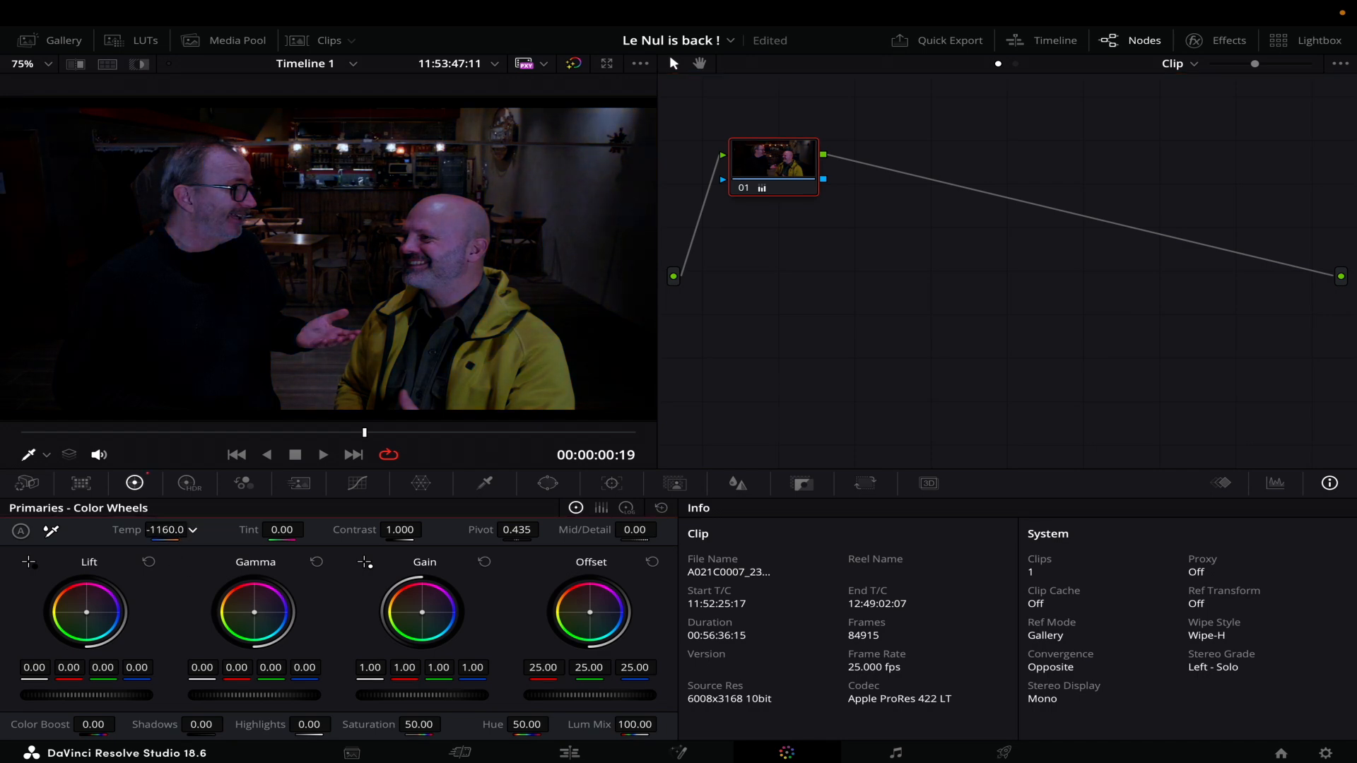
pyautogui.moveTo(165, 538); pyautogui.dragTo(168, 538)
pyautogui.keyDown('super'); pyautogui.click(170, 531); pyautogui.keyUp('super')
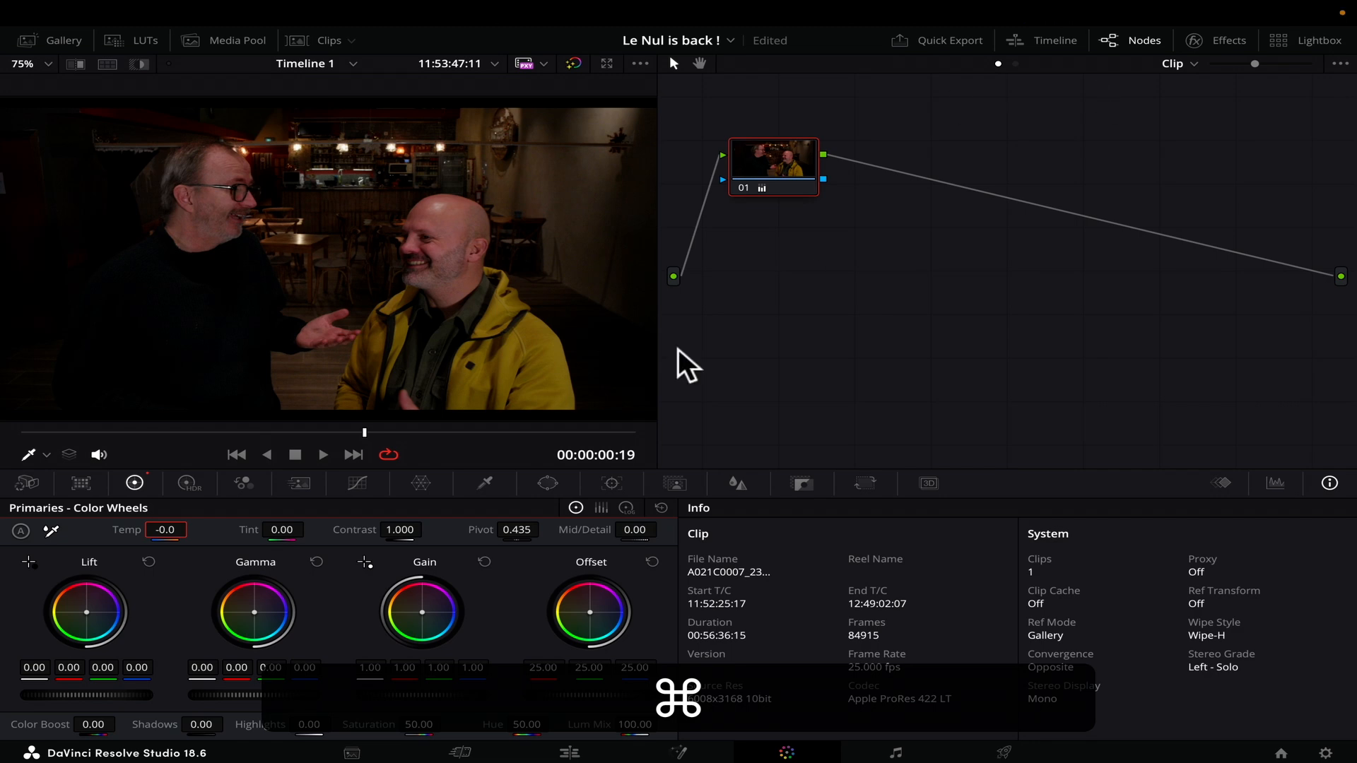
pyautogui.moveTo(280, 533); pyautogui.dragTo(309, 530)
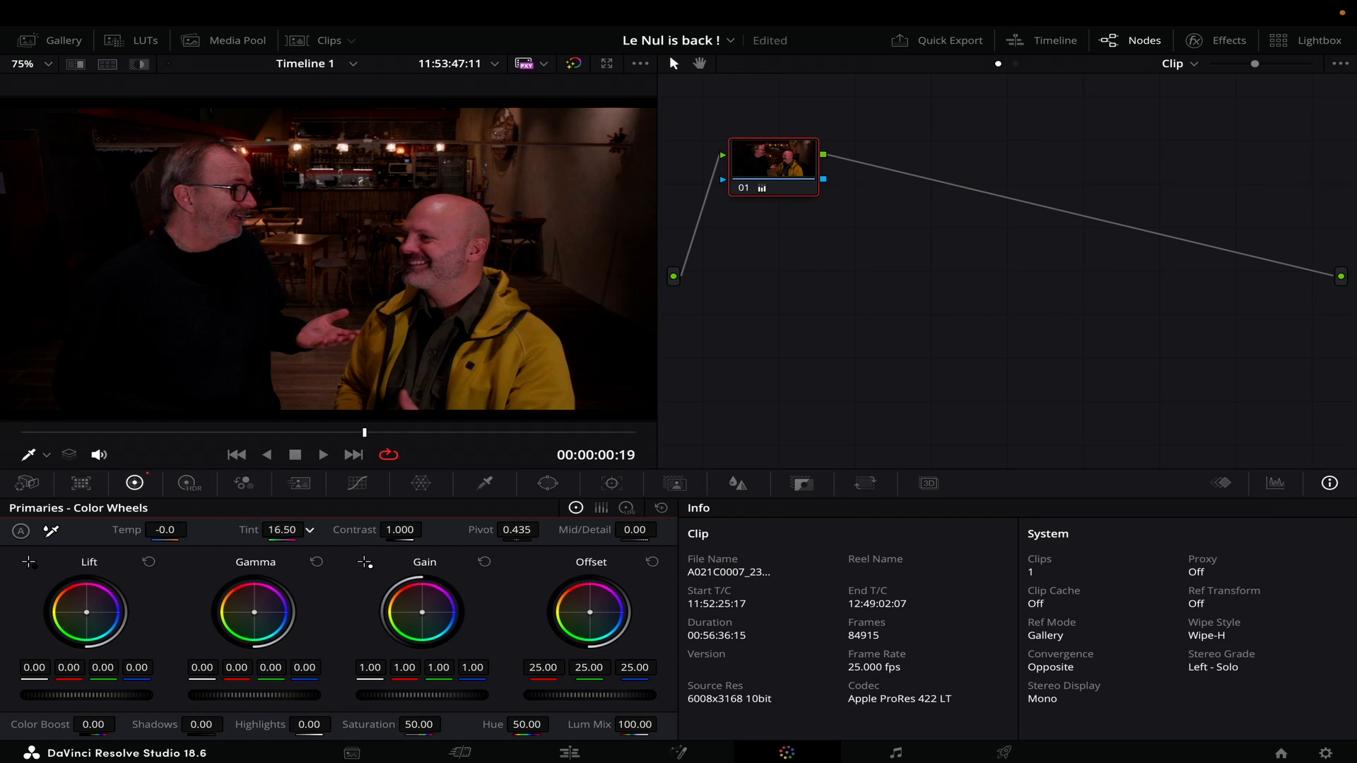
pyautogui.moveTo(309, 530); pyautogui.dragTo(130, 570)
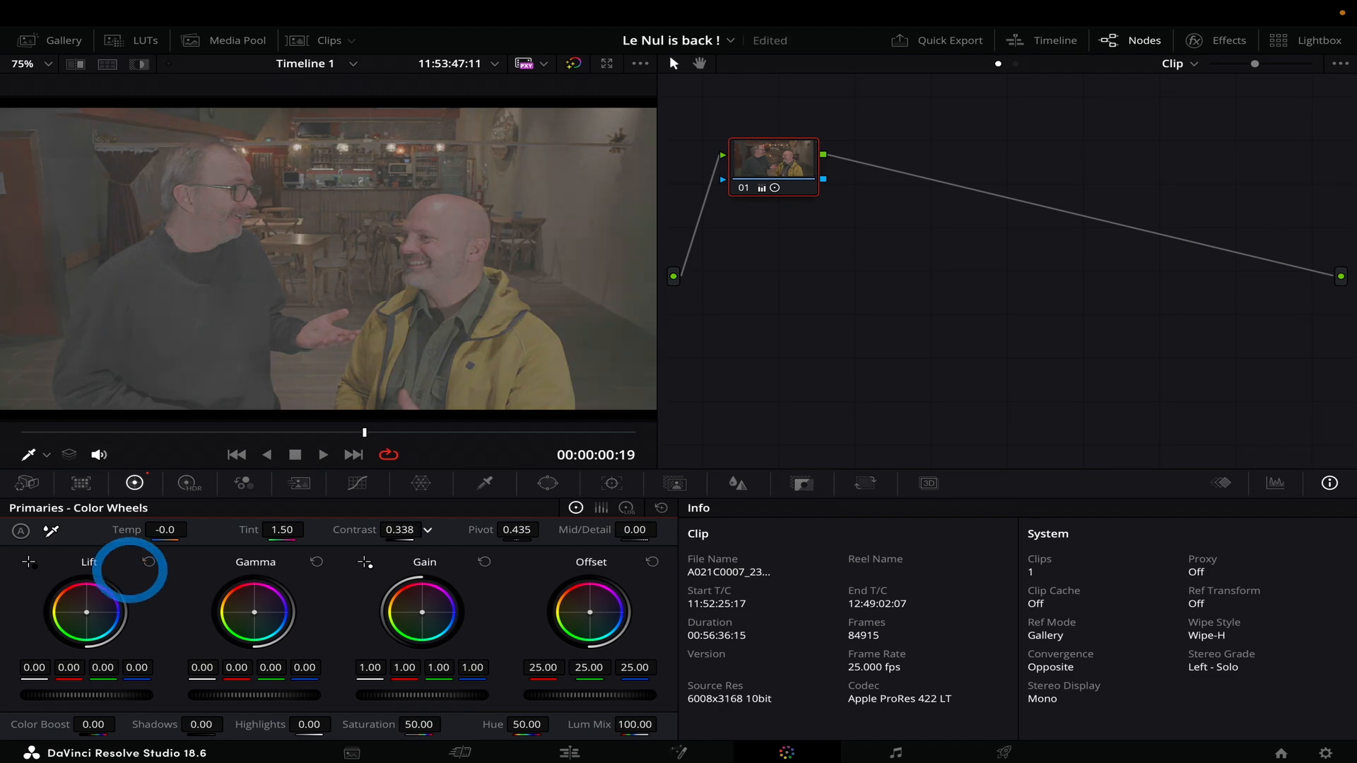
# - Try raising the Contrast to 1.544, and set it back to 1
pyautogui.moveTo(400, 529); pyautogui.dragTo(822, 535)
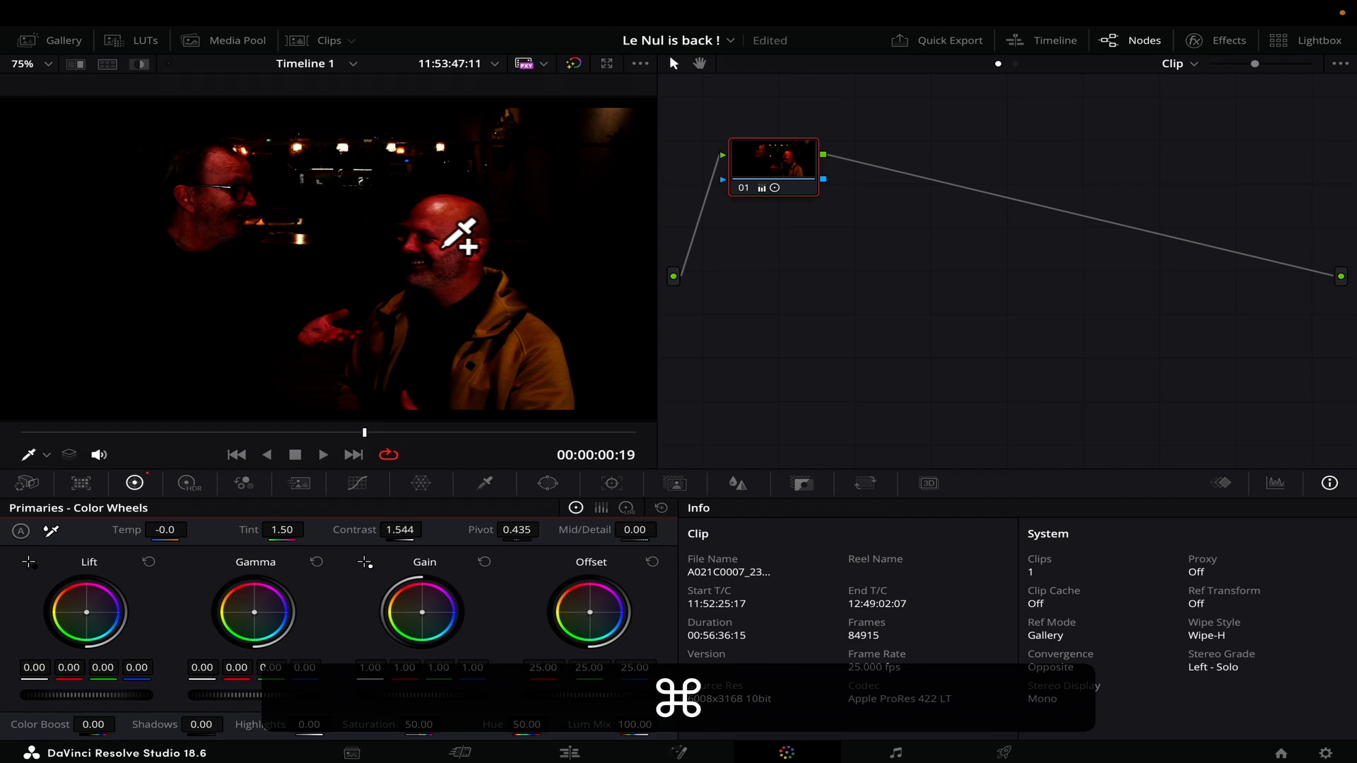
pyautogui.click(407, 530)
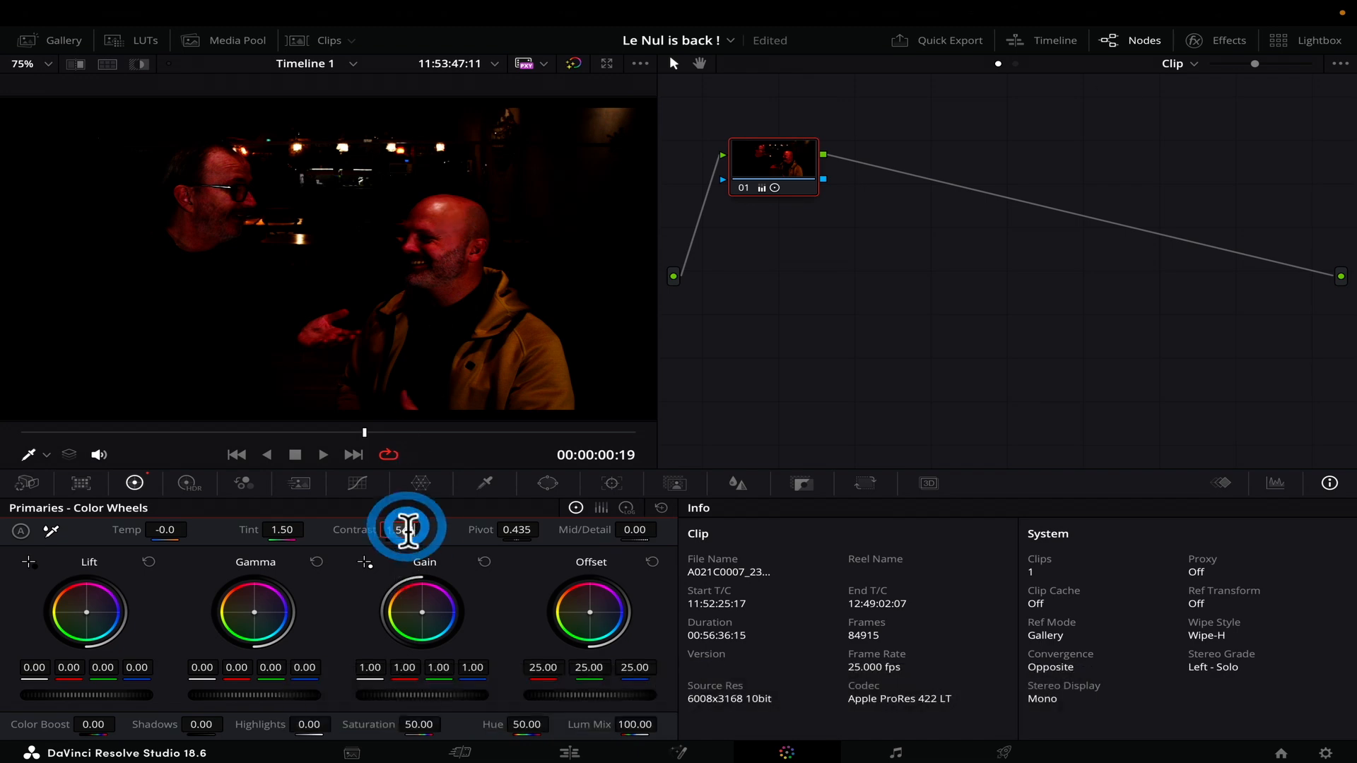
pyautogui.write('1')
pyautogui.press('Return')
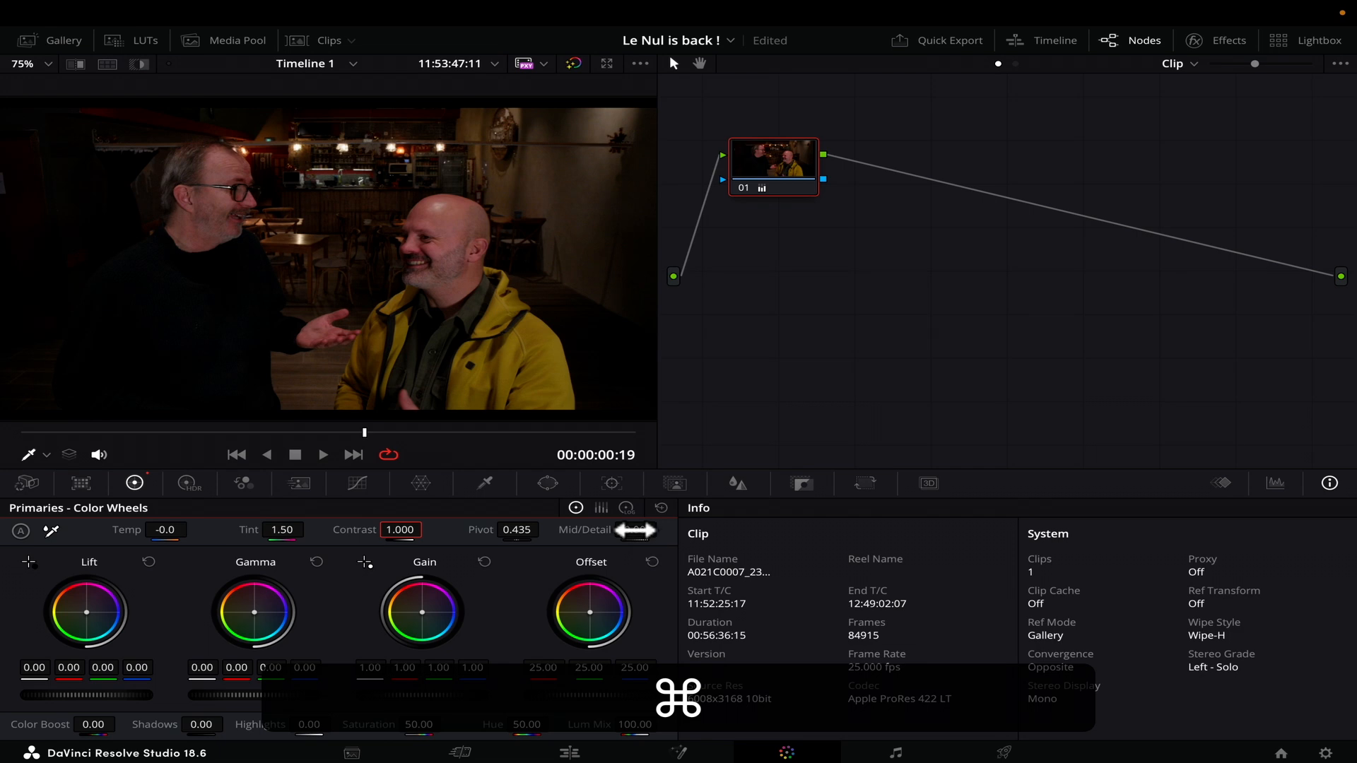
# - Try different Mid/Detail values on the face of the man in the yellow jacket
pyautogui.scroll(5, 526, 316)
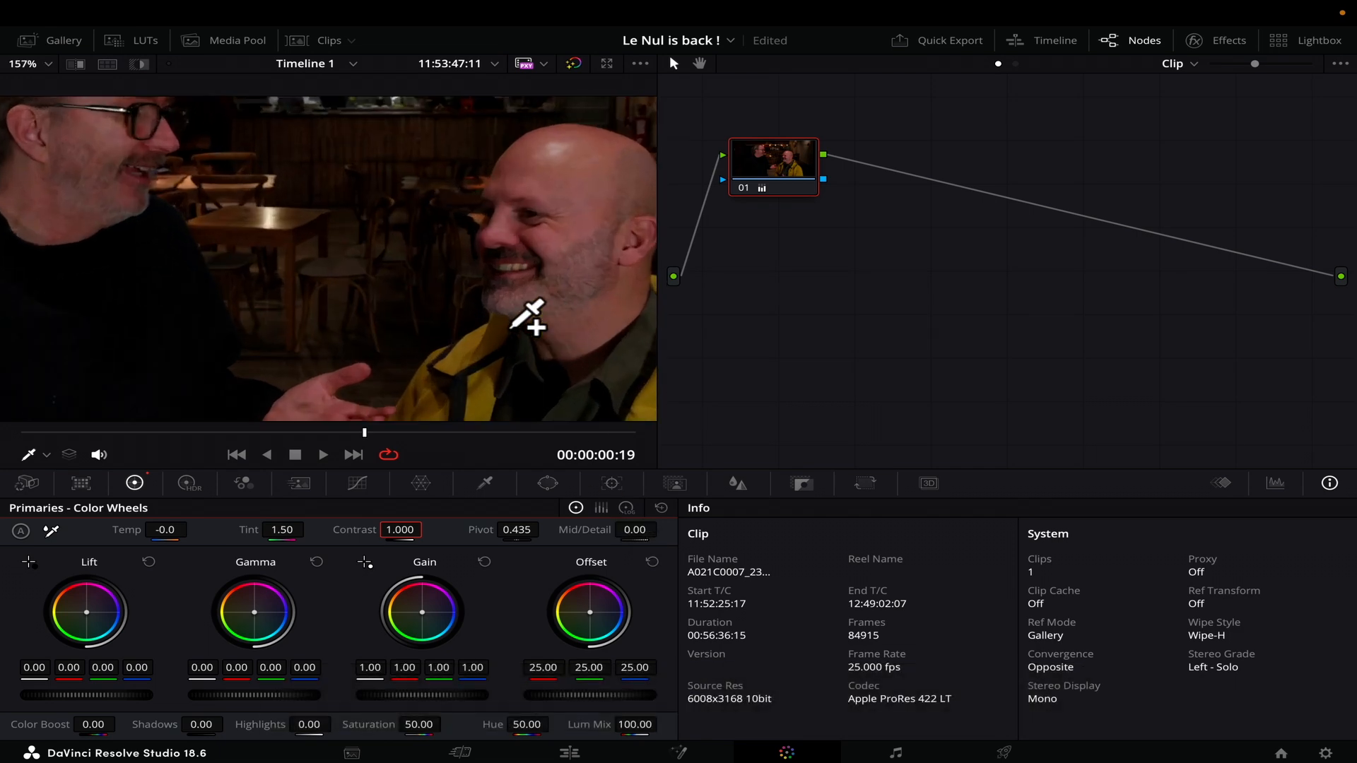
pyautogui.scroll(1, 541, 309)
pyautogui.moveTo(543, 286); pyautogui.dragTo(309, 333)
pyautogui.press('super+Tab')
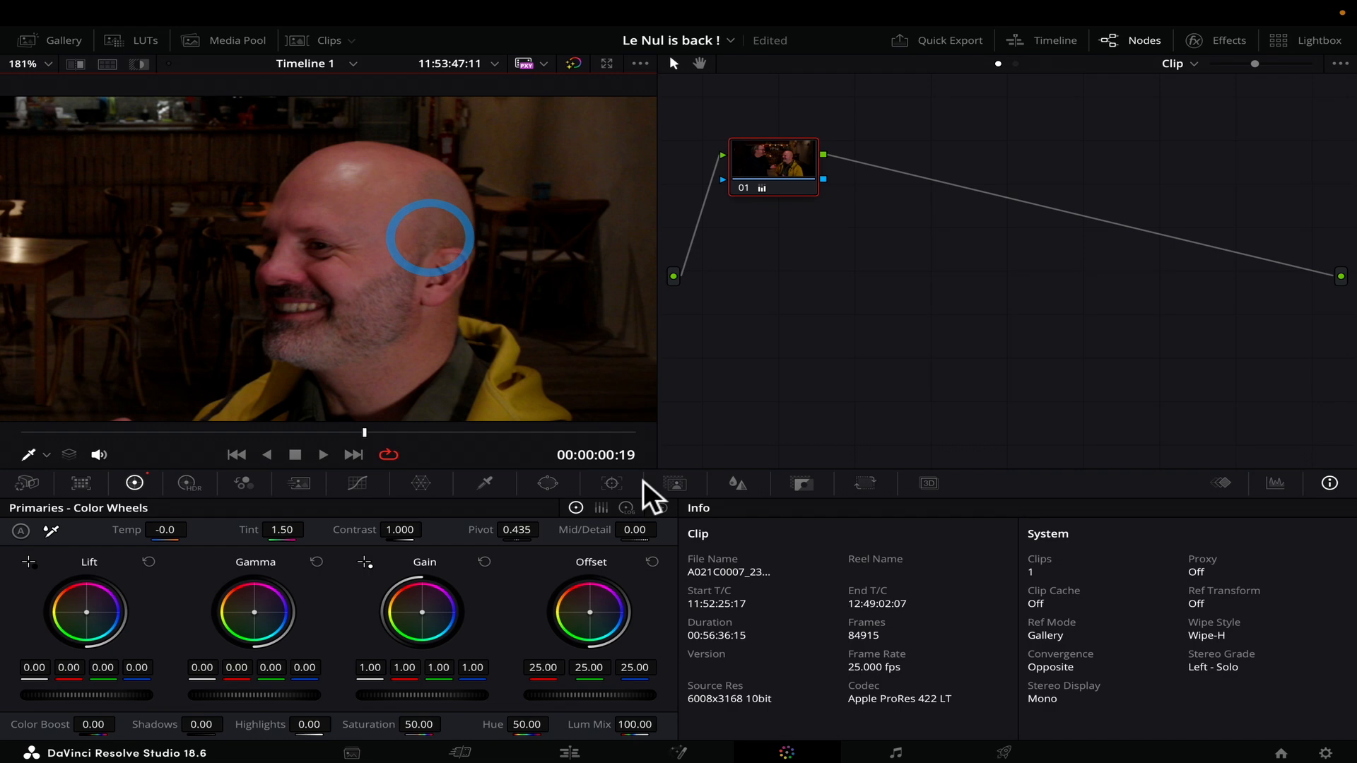
pyautogui.moveTo(634, 530); pyautogui.dragTo(666, 531)
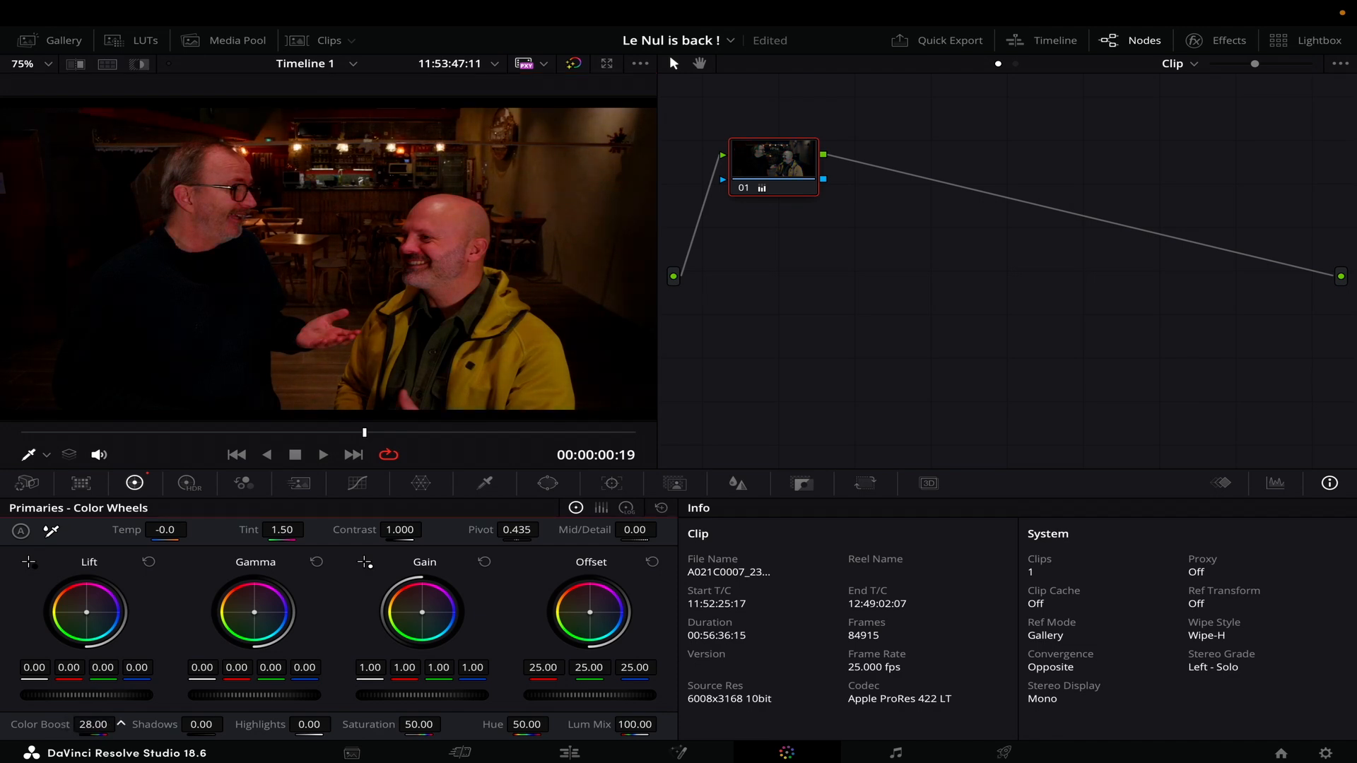
# - Try Color Boost at 31.50 together with a Saturation change, and undo these adjustments
pyautogui.moveTo(424, 725)
pyautogui.mouseDown()
pyautogui.moveTo(447, 724)
pyautogui.moveTo(412, 723)
pyautogui.mouseUp()
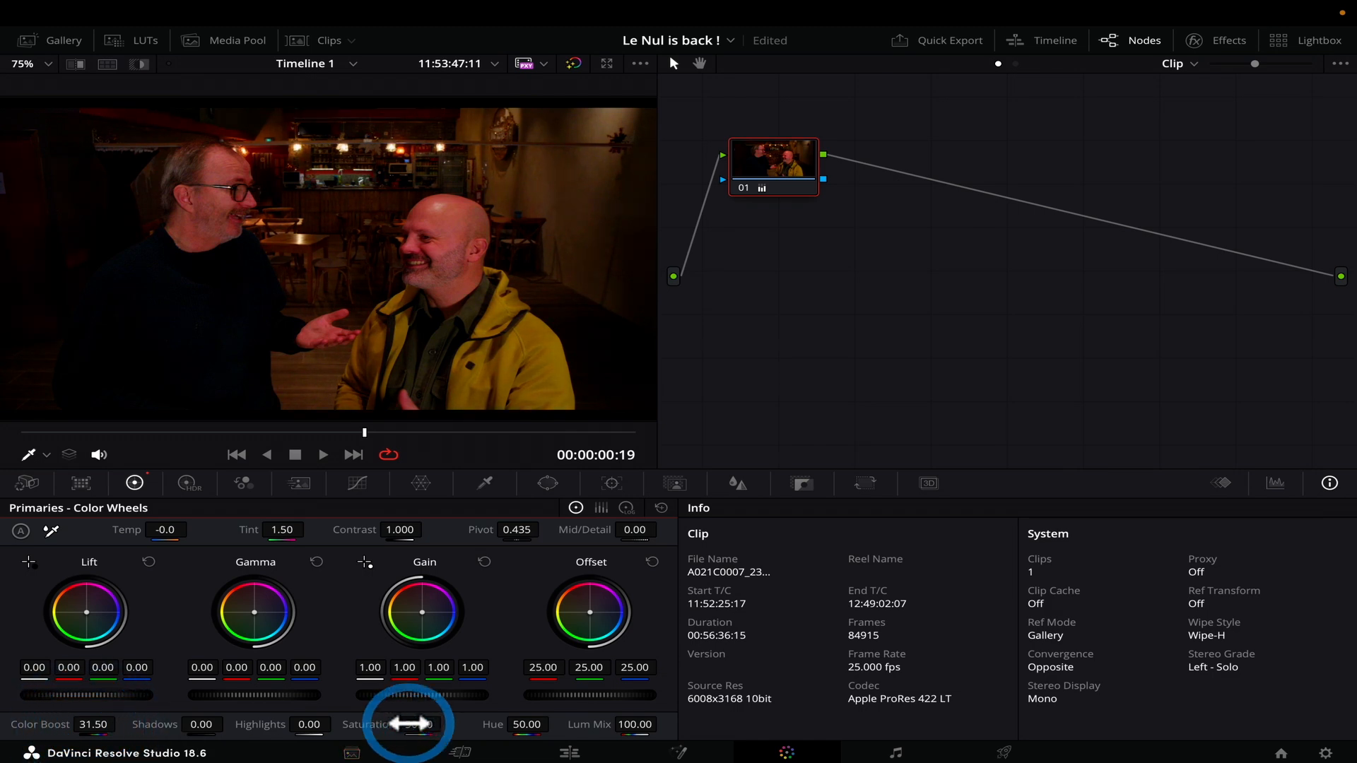
pyautogui.press('super+z')
pyautogui.press('super+z')
pyautogui.press('super+z')
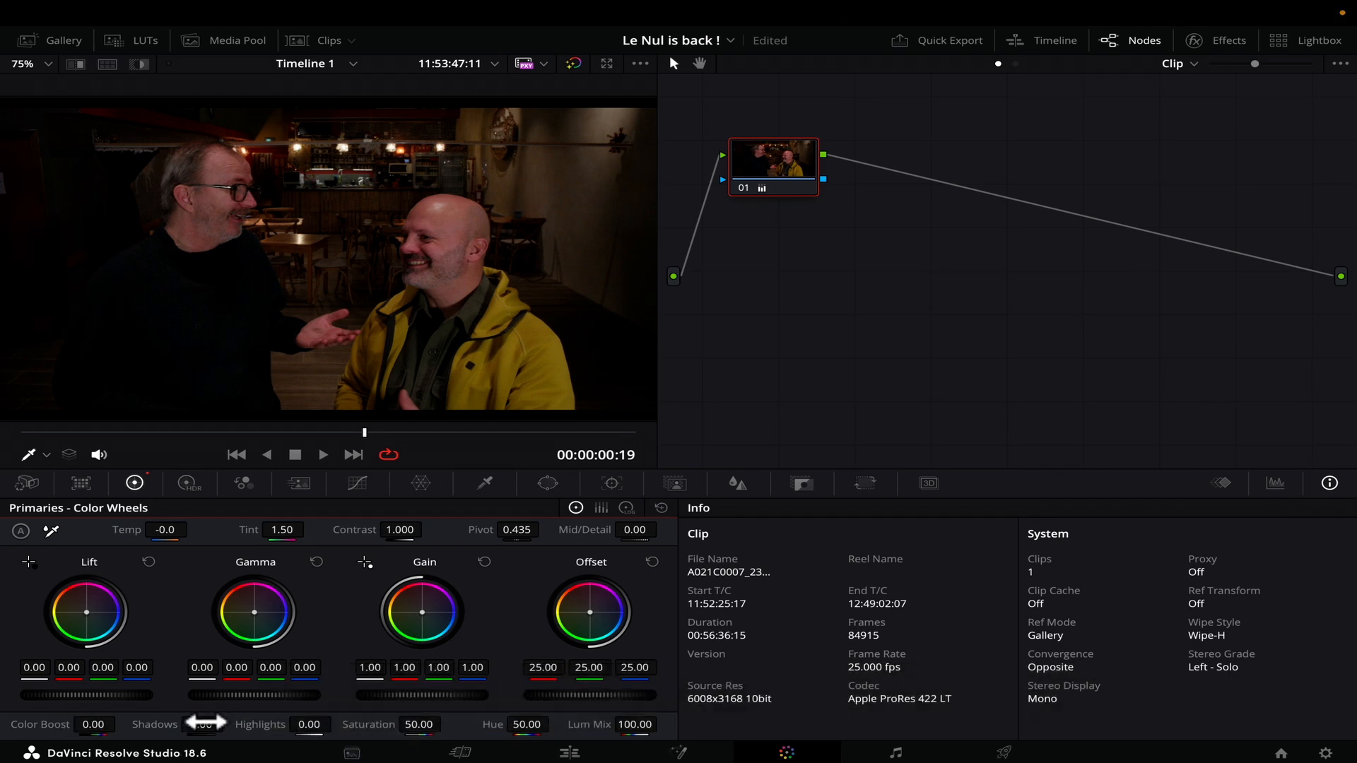
# - Try darkening and lightening the image with the Shadows adjustment, leaving it at -0.50
pyautogui.moveTo(182, 728); pyautogui.dragTo(214, 721)
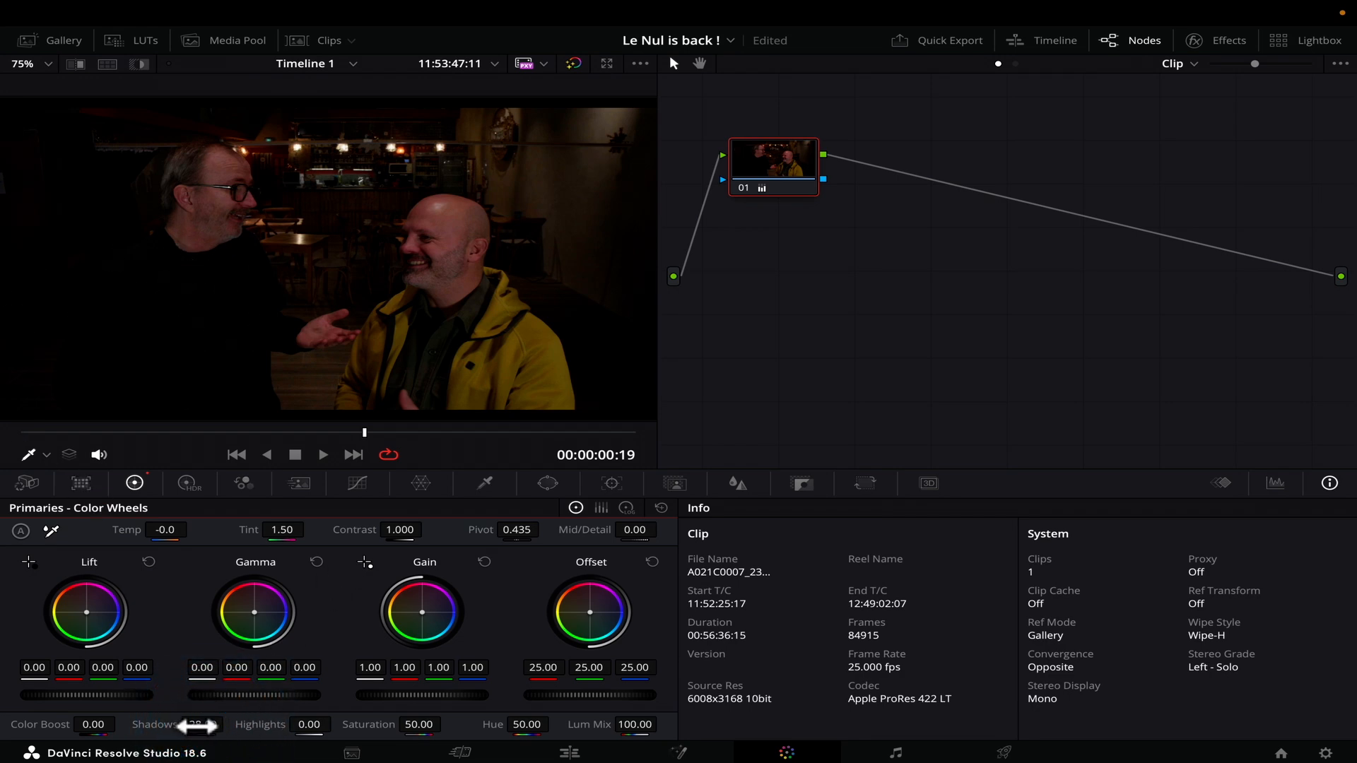
pyautogui.moveTo(228, 725); pyautogui.dragTo(510, 725)
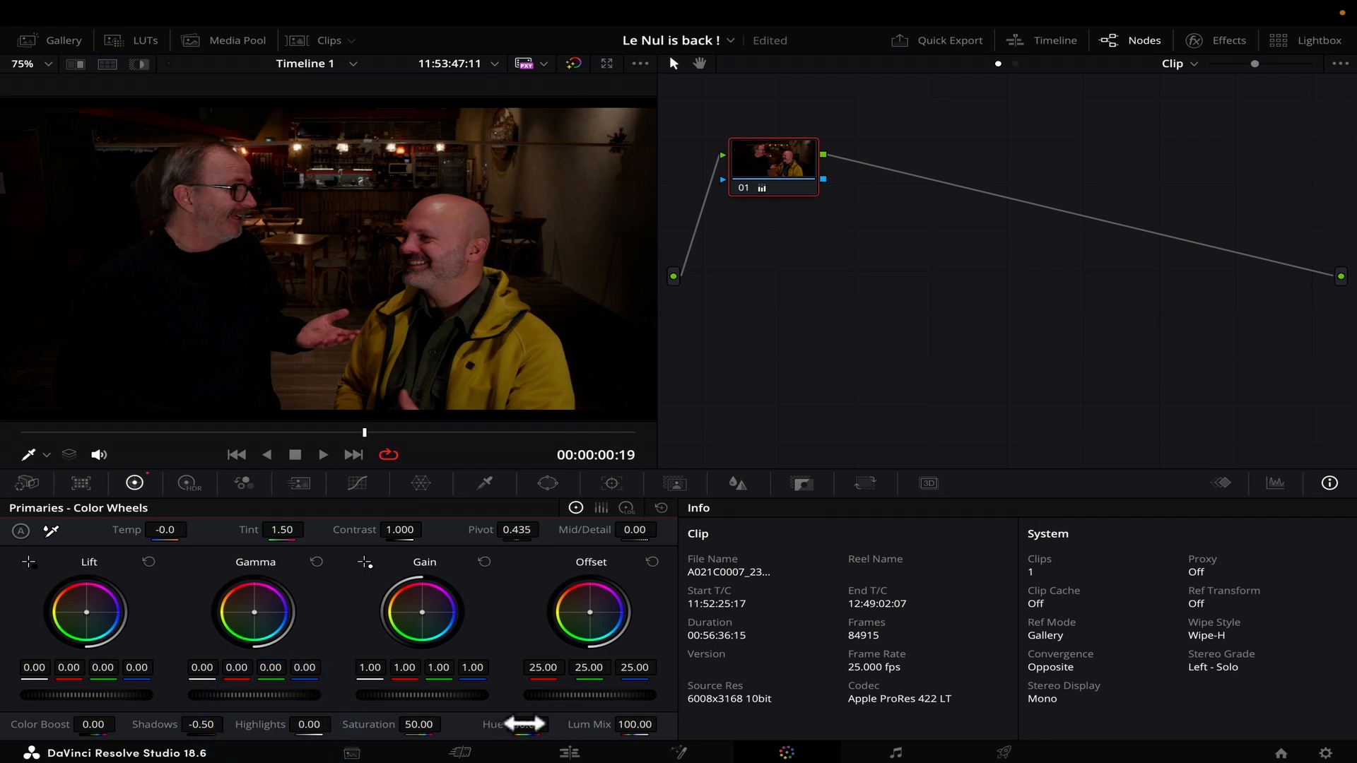
pyautogui.press('super')
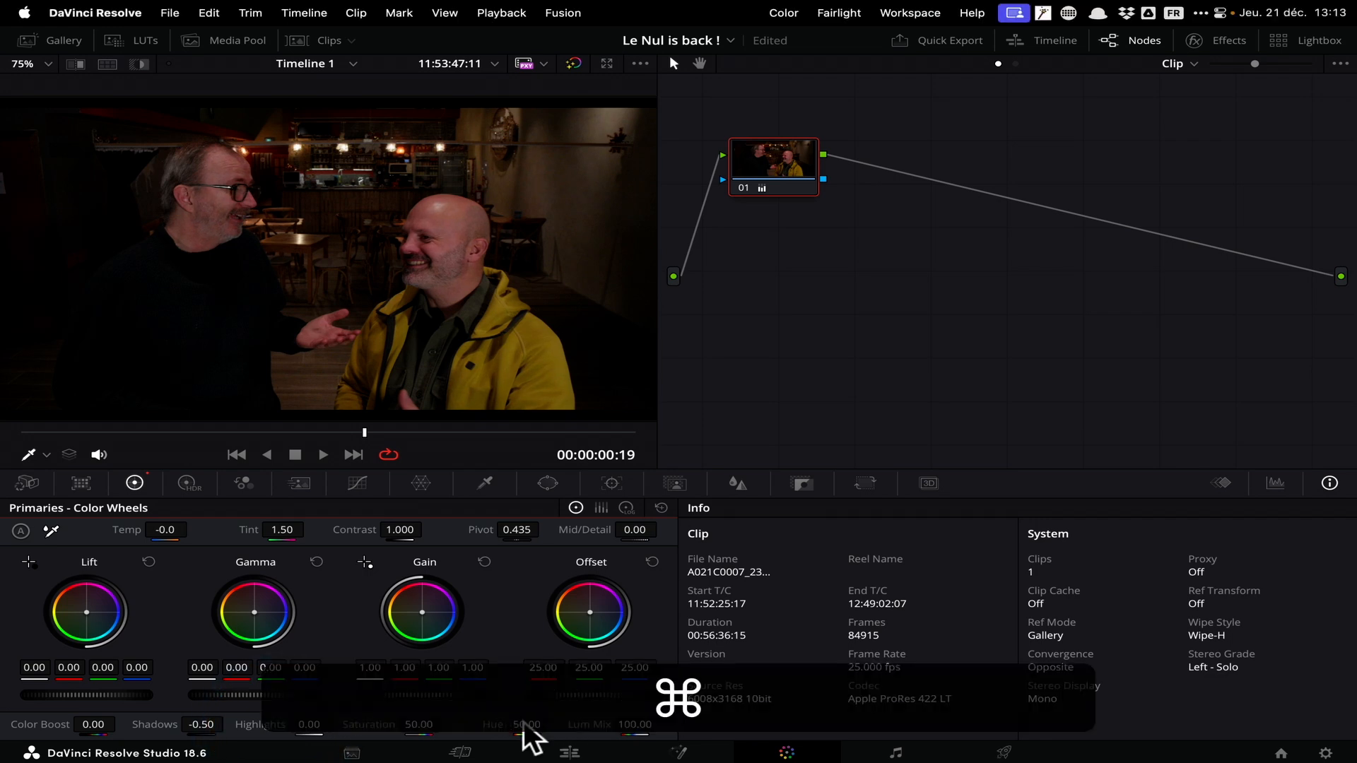
# - Try the Hue at its extremes of 100 and 0, and reset all primary corrections
pyautogui.moveTo(515, 722); pyautogui.dragTo(346, 742)
pyautogui.moveTo(435, 410); pyautogui.dragTo(749, 398)
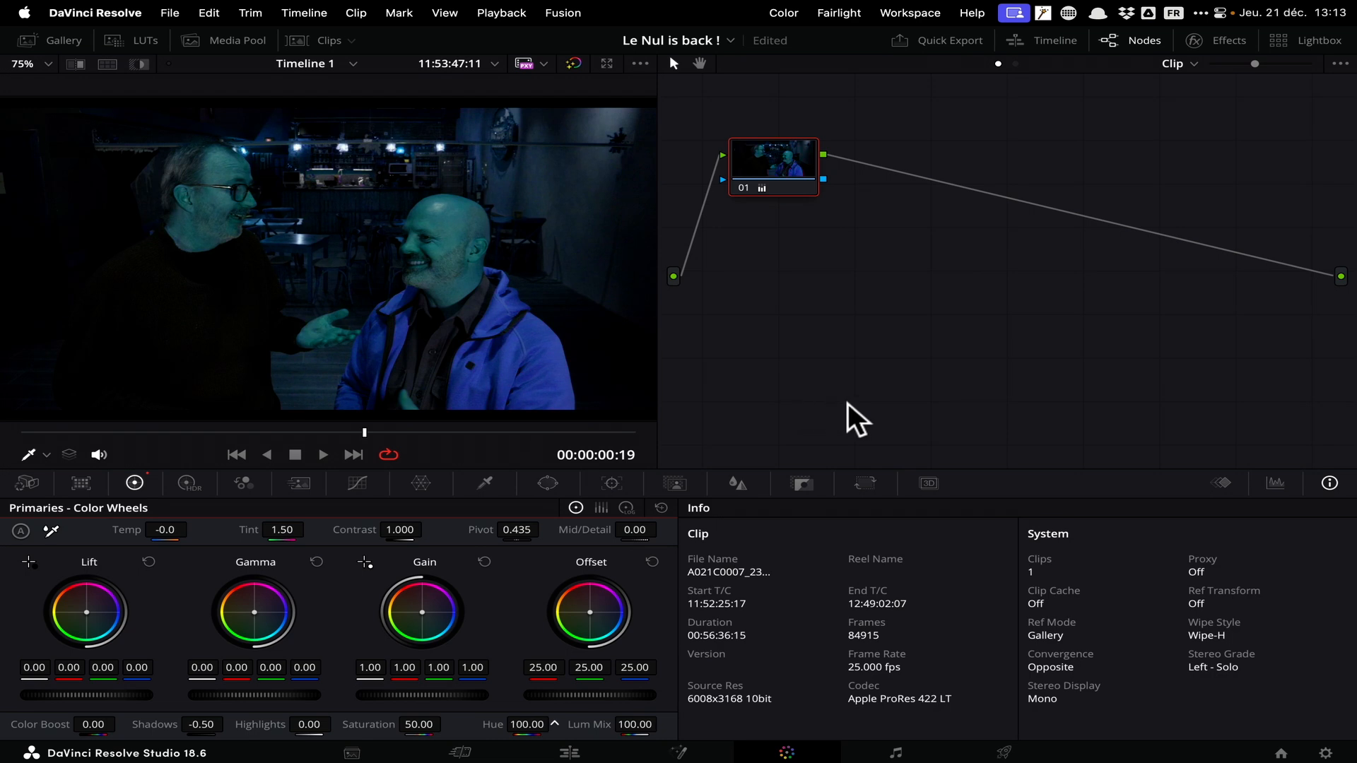
pyautogui.moveTo(990, 410); pyautogui.dragTo(523, 726)
pyautogui.press('super+z')
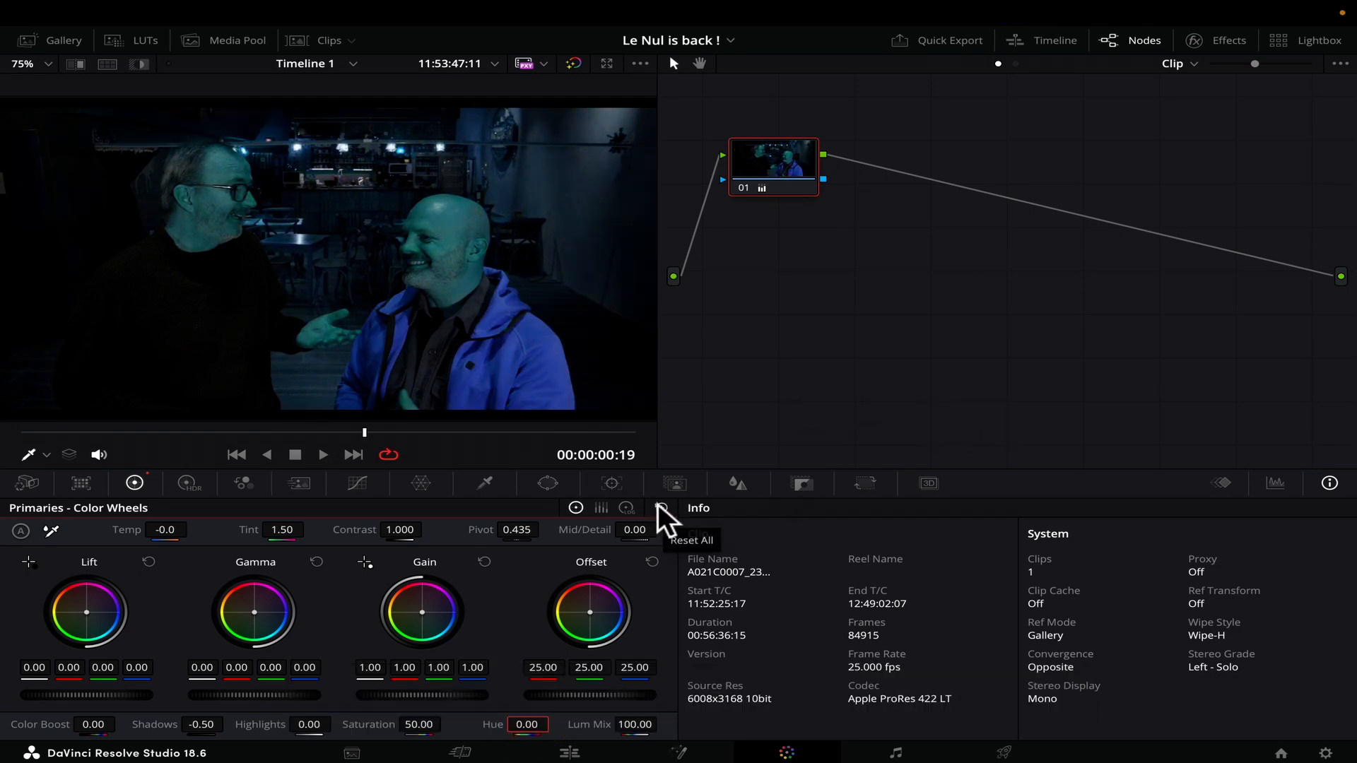
pyautogui.click(660, 505)
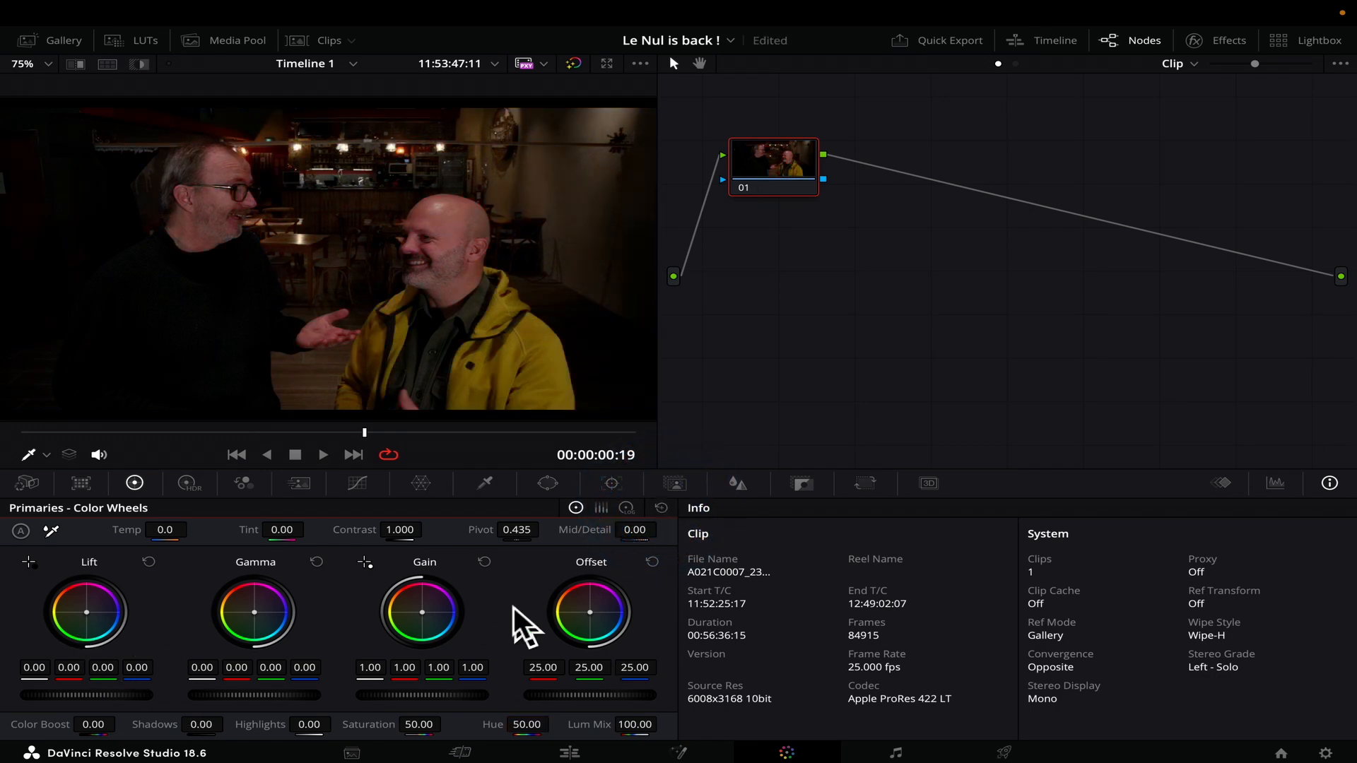
# - Try shifting the Hue so the yellow jacket turns red, and reset all the primaries
pyautogui.moveTo(524, 725); pyautogui.dragTo(521, 727)
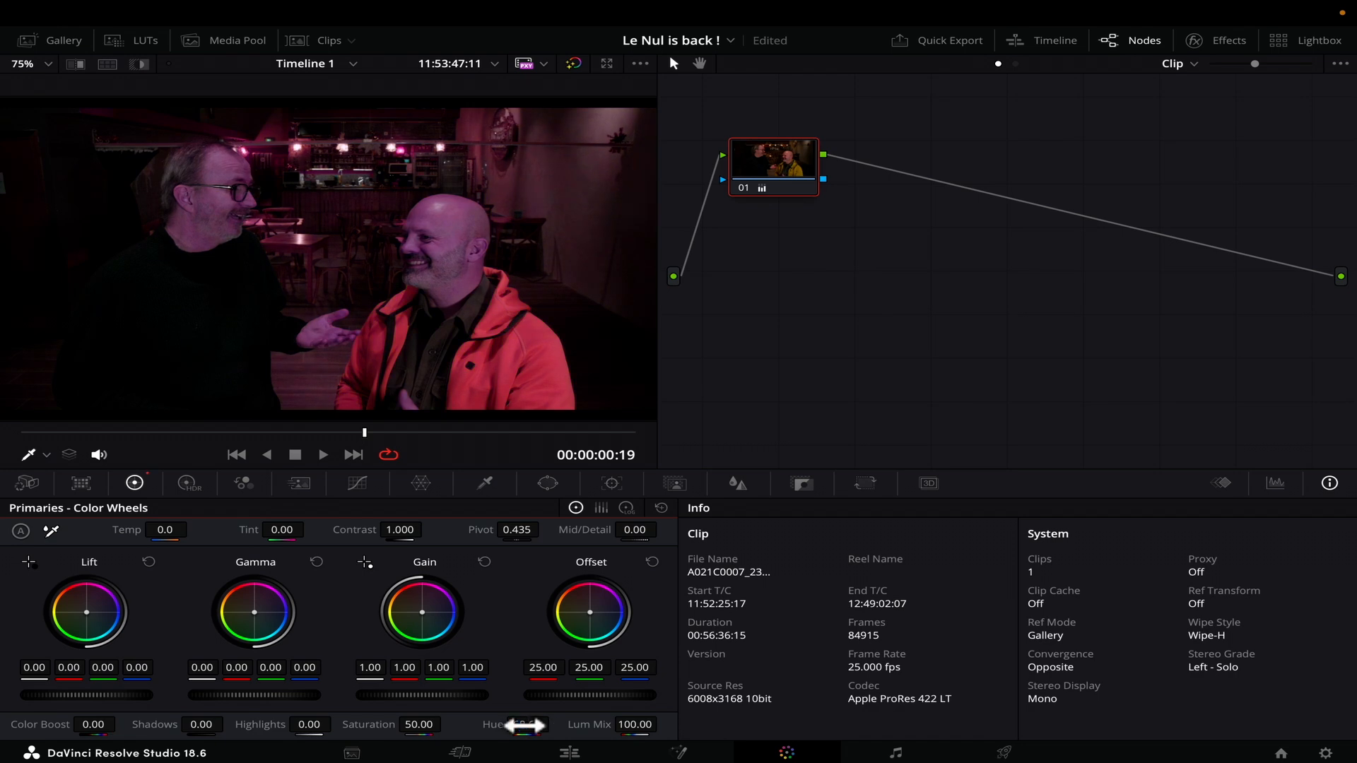
pyautogui.moveTo(417, 721); pyautogui.dragTo(537, 721)
pyautogui.click(661, 506)
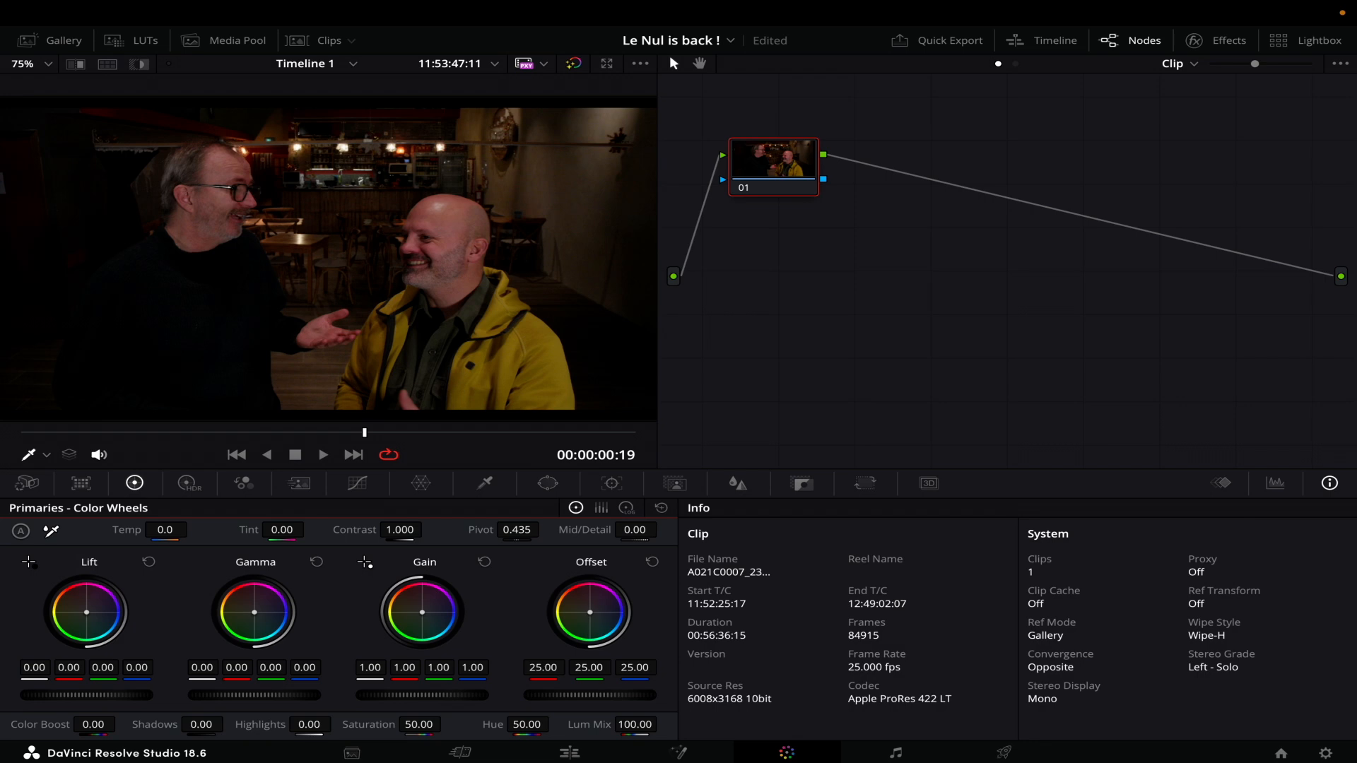
# - Try pushing the Offset and Gain color balance towards magenta, undoing each change
pyautogui.moveTo(593, 607); pyautogui.dragTo(594, 607)
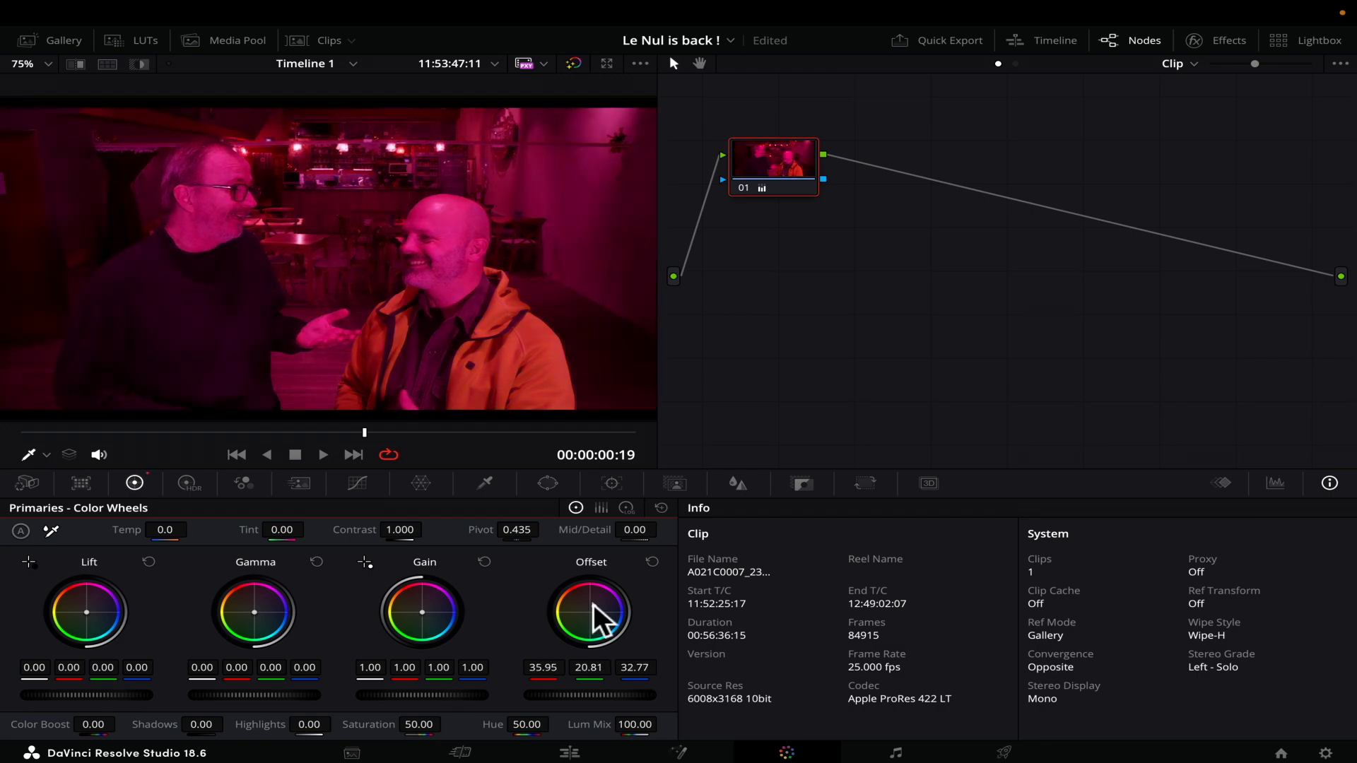
pyautogui.press('super+z')
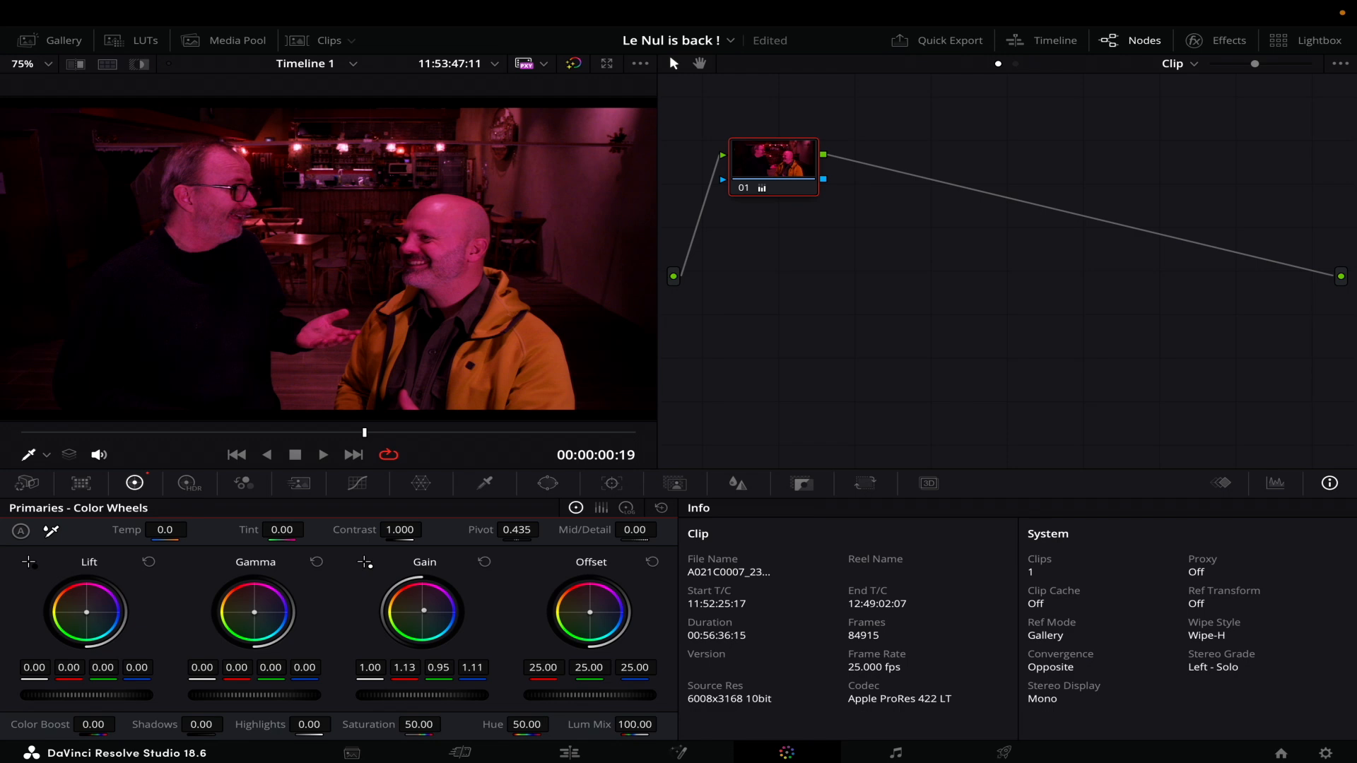
pyautogui.press('super+z')
# - Try shifting the Gamma and Lift color balance slightly towards magenta, undoing each change
pyautogui.moveTo(255, 612); pyautogui.dragTo(256, 613)
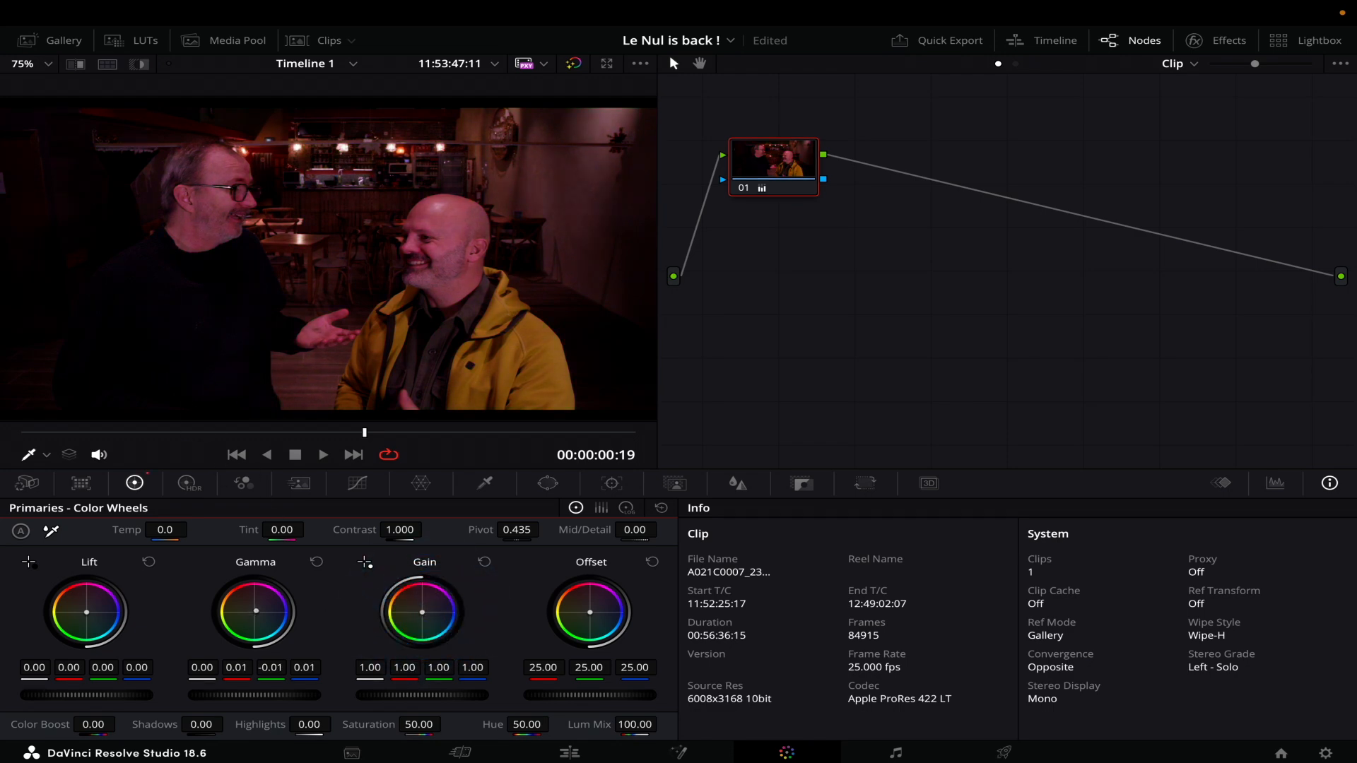
pyautogui.press('super+z')
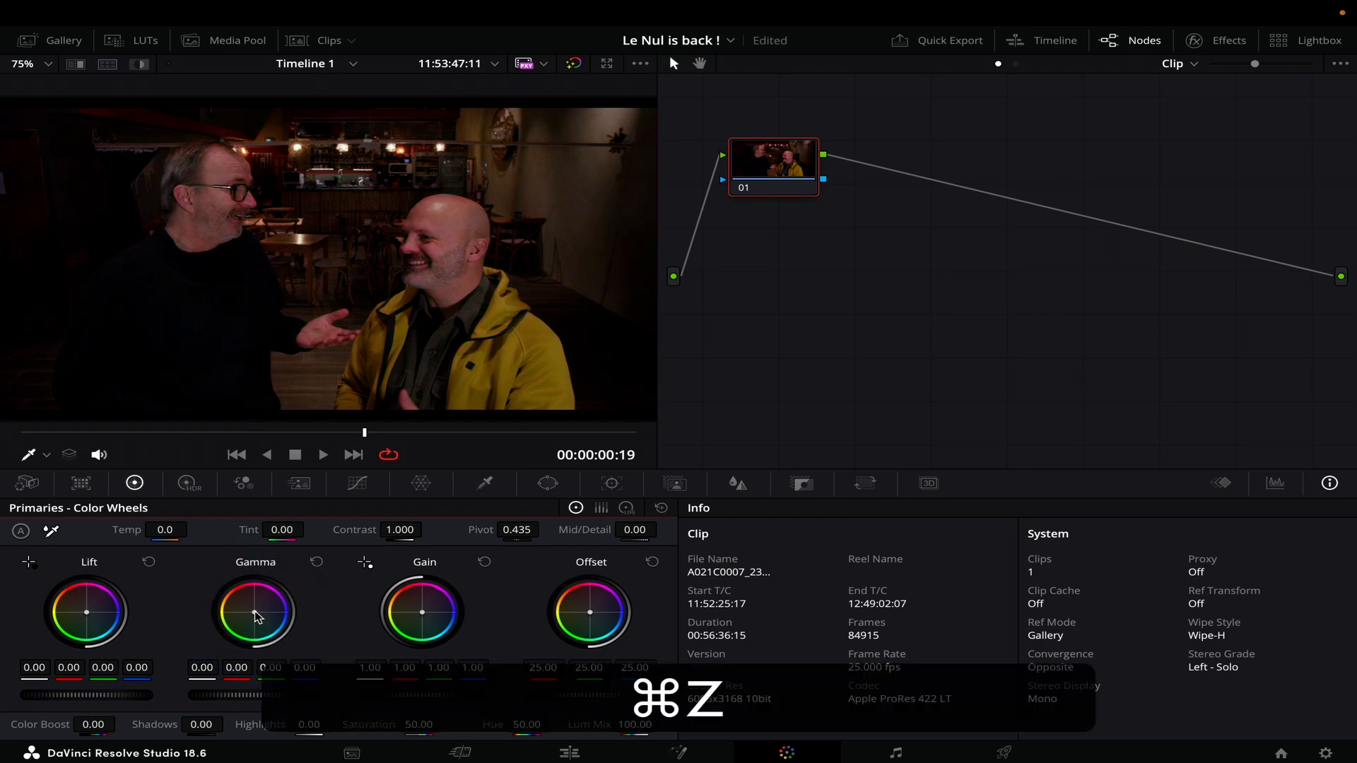
pyautogui.moveTo(87, 609); pyautogui.dragTo(89, 607)
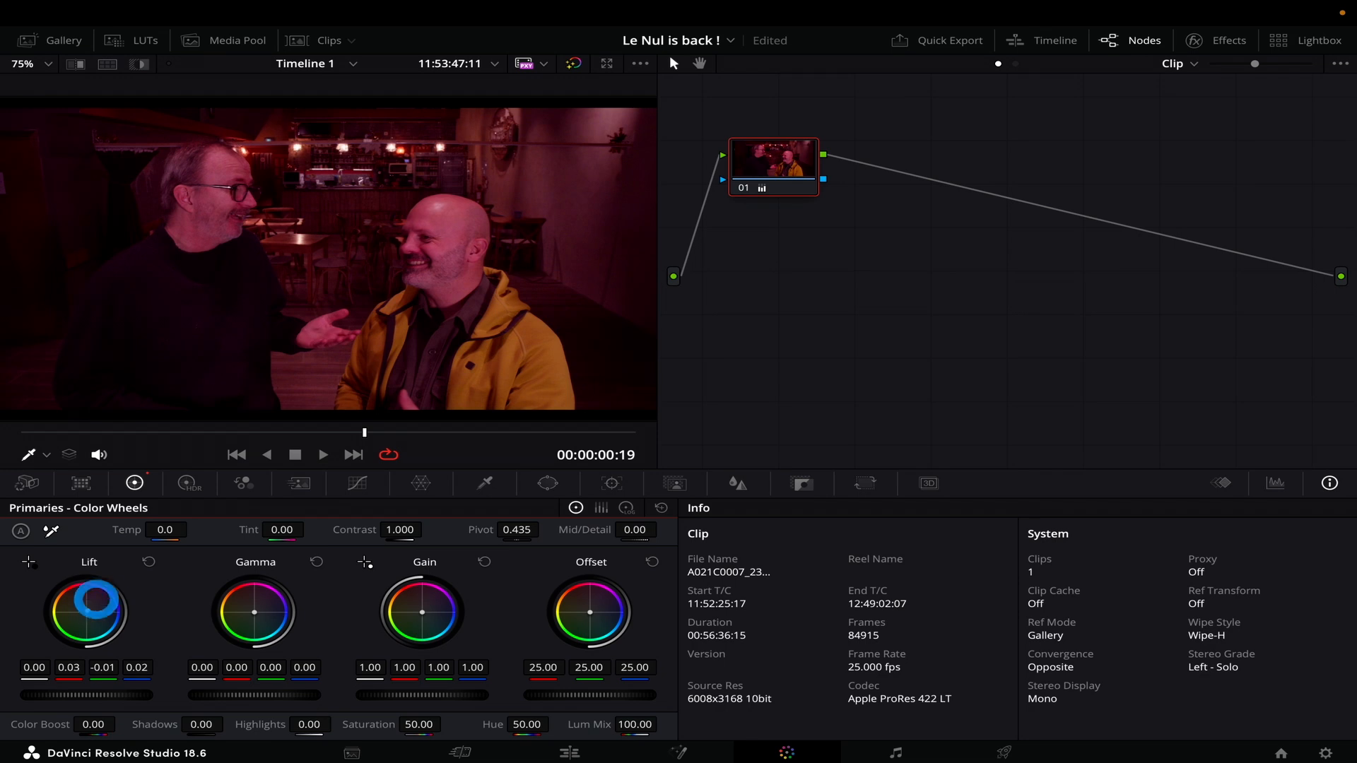
pyautogui.press('super+z')
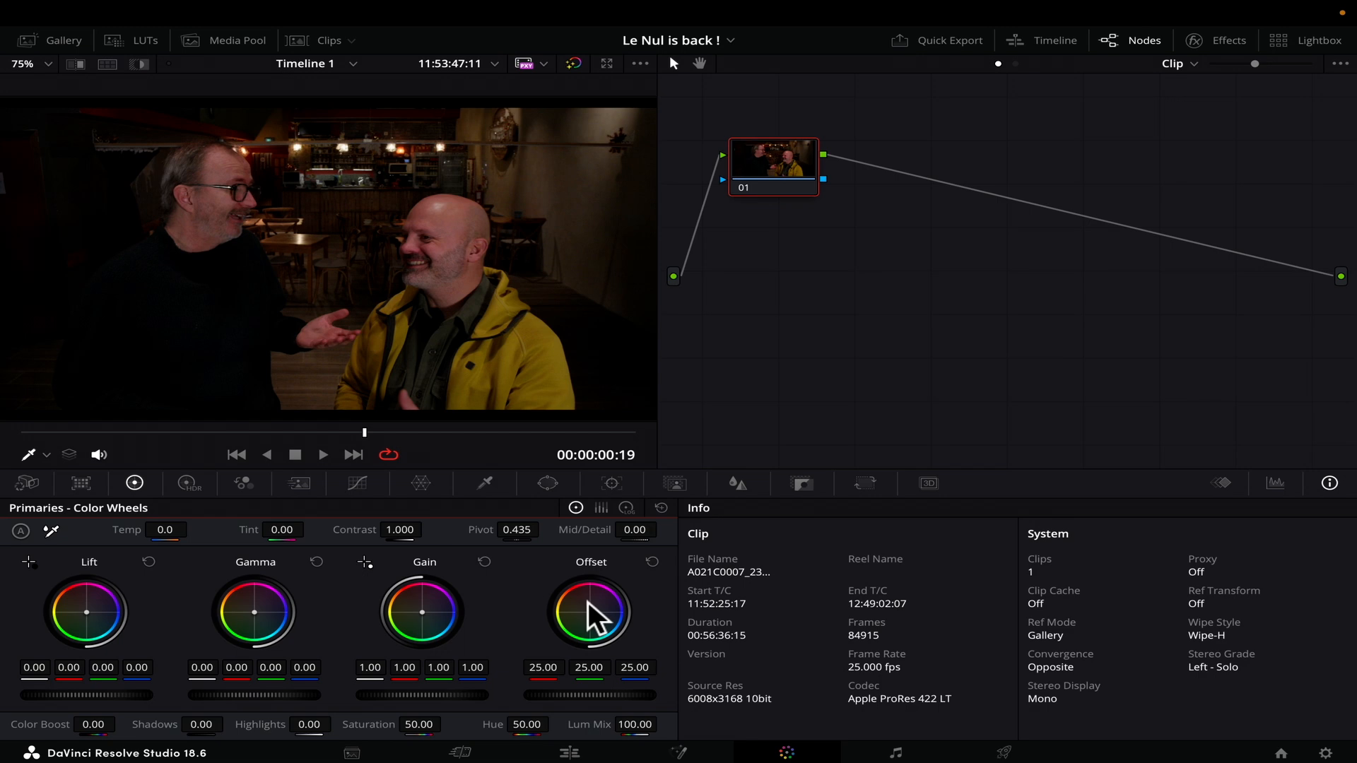
# - Try raising the Lift master wheel to 0.05 and lowering it again, and undo the change
pyautogui.moveTo(83, 694); pyautogui.dragTo(99, 695)
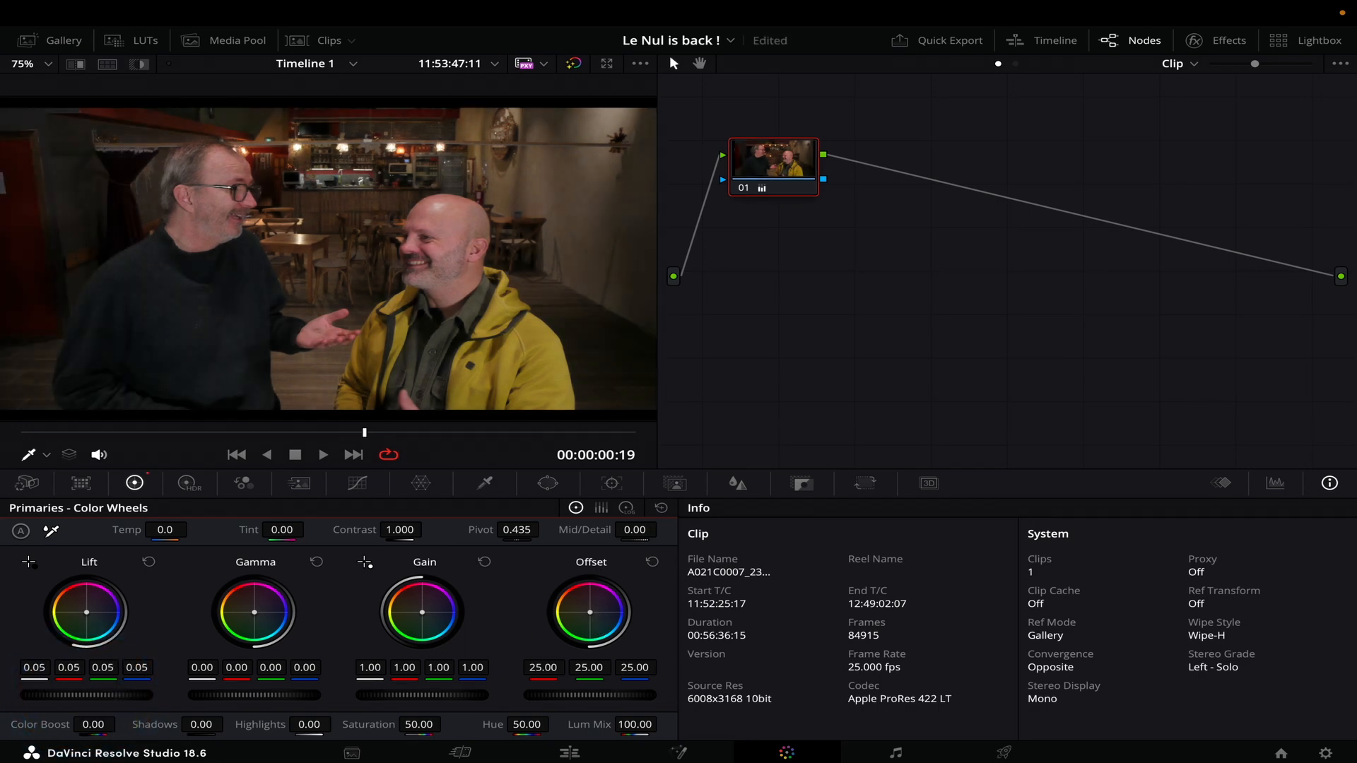
pyautogui.moveTo(99, 694); pyautogui.dragTo(71, 694)
pyautogui.press('super+z')
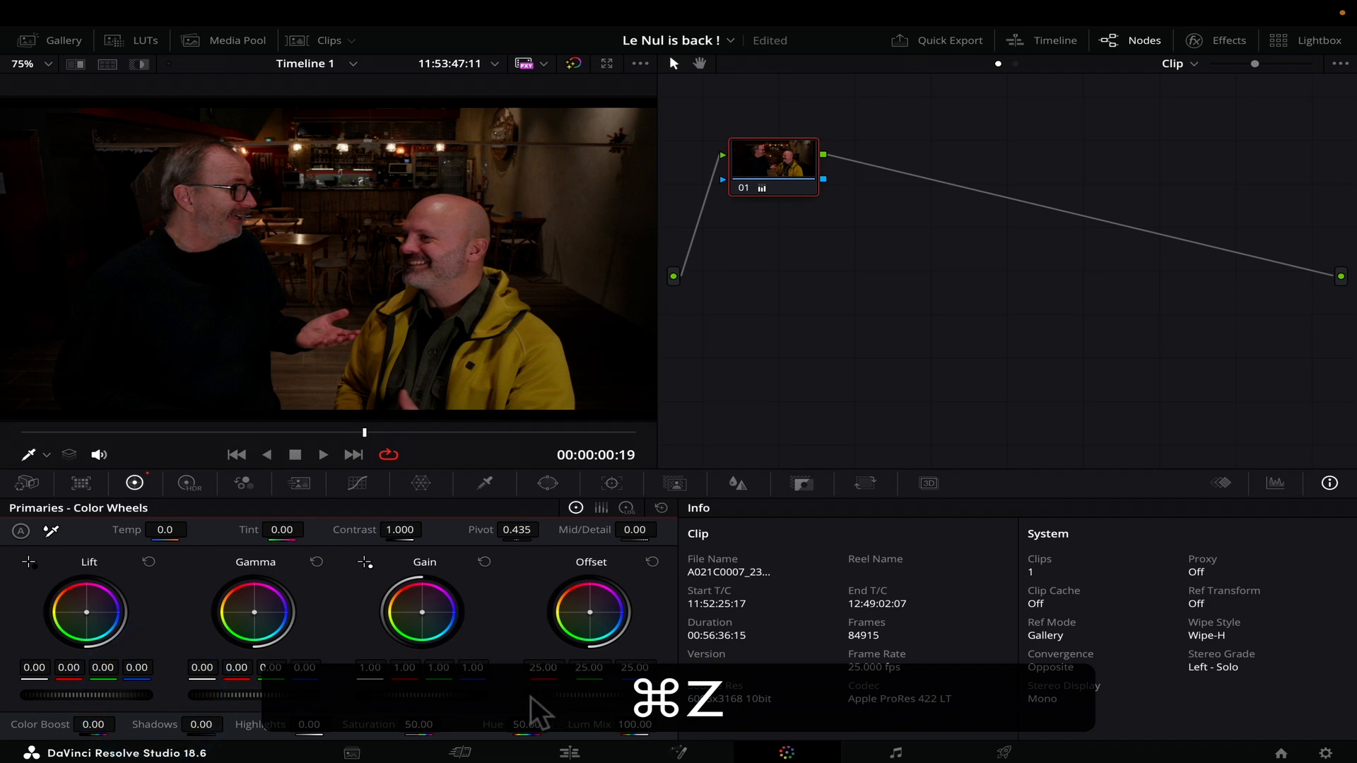
# - Try brightening the image with the Gain master wheel at 1.06 and the Offset master wheel at 35.90
pyautogui.moveTo(422, 694)
pyautogui.mouseDown()
pyautogui.moveTo(449, 694)
pyautogui.moveTo(437, 695)
pyautogui.mouseUp()
pyautogui.press('super+z')
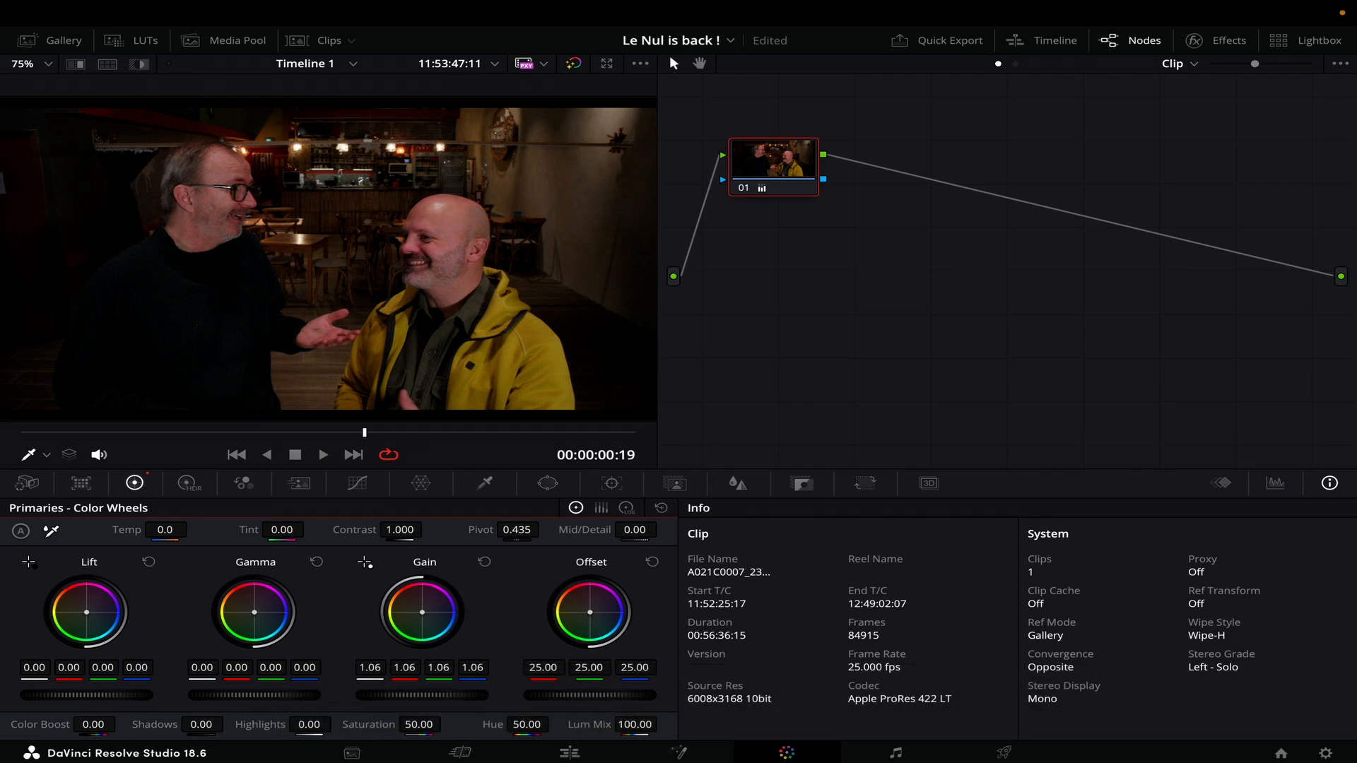
pyautogui.moveTo(523, 694); pyautogui.dragTo(621, 695)
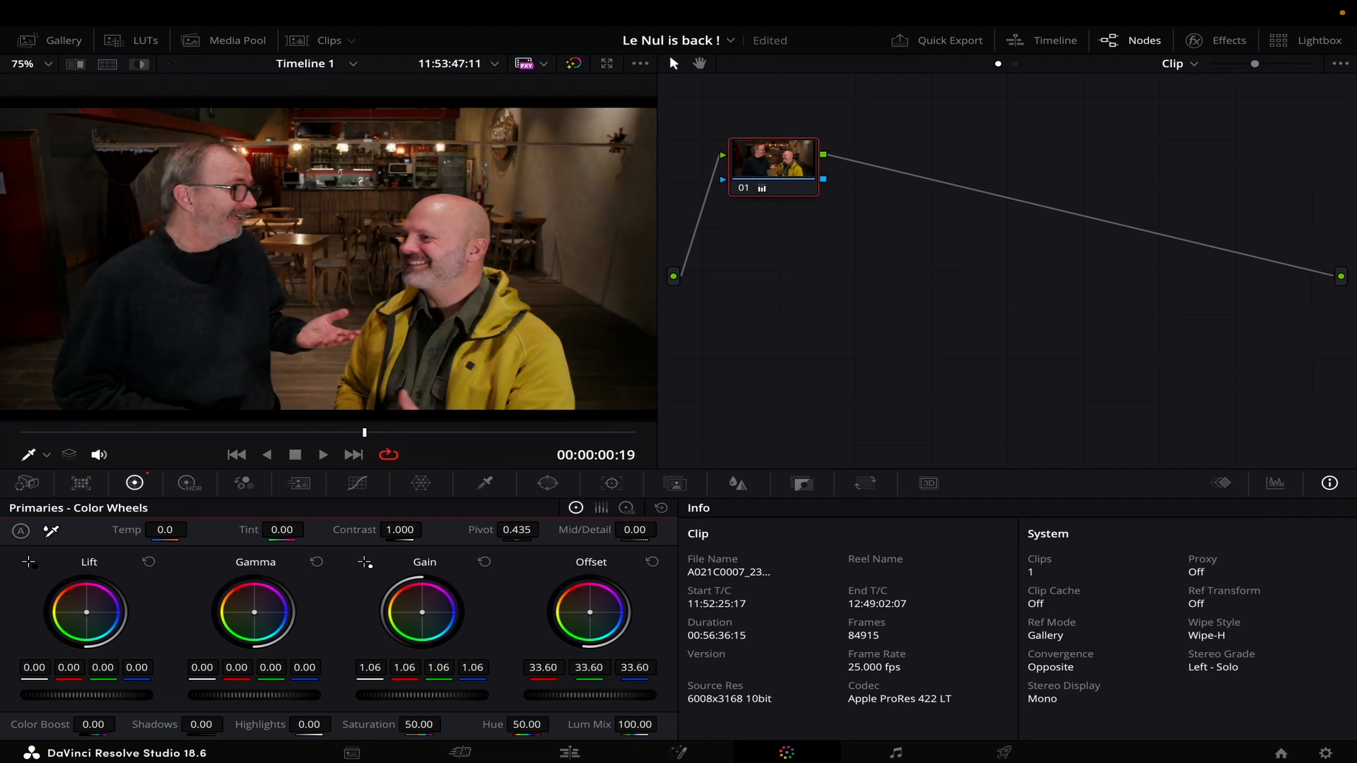
pyautogui.press('super+z')
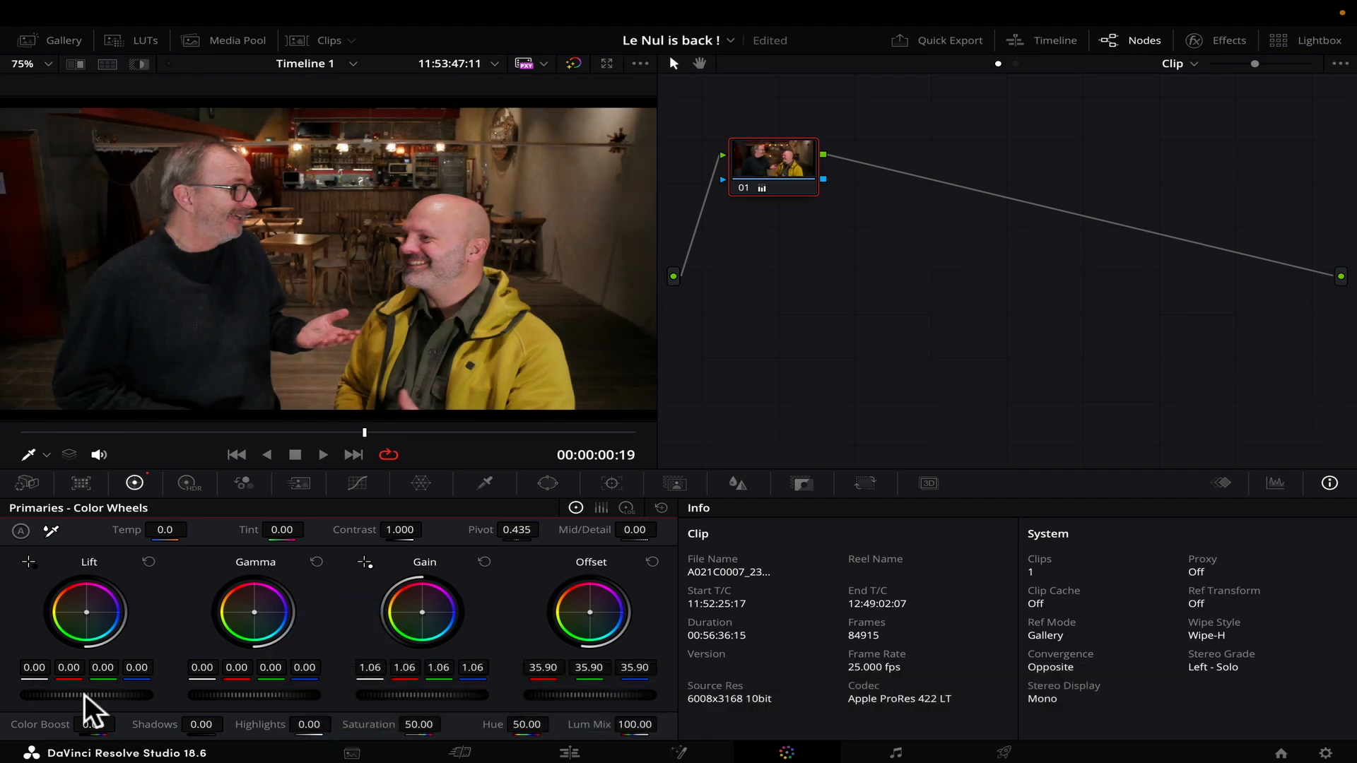
# - Try lowering the Lift master wheel, and undo the Lift, Offset and Gain changes
pyautogui.moveTo(83, 694); pyautogui.dragTo(75, 694)
pyautogui.press('super+z')
pyautogui.press('super+z')
pyautogui.press('super+z')
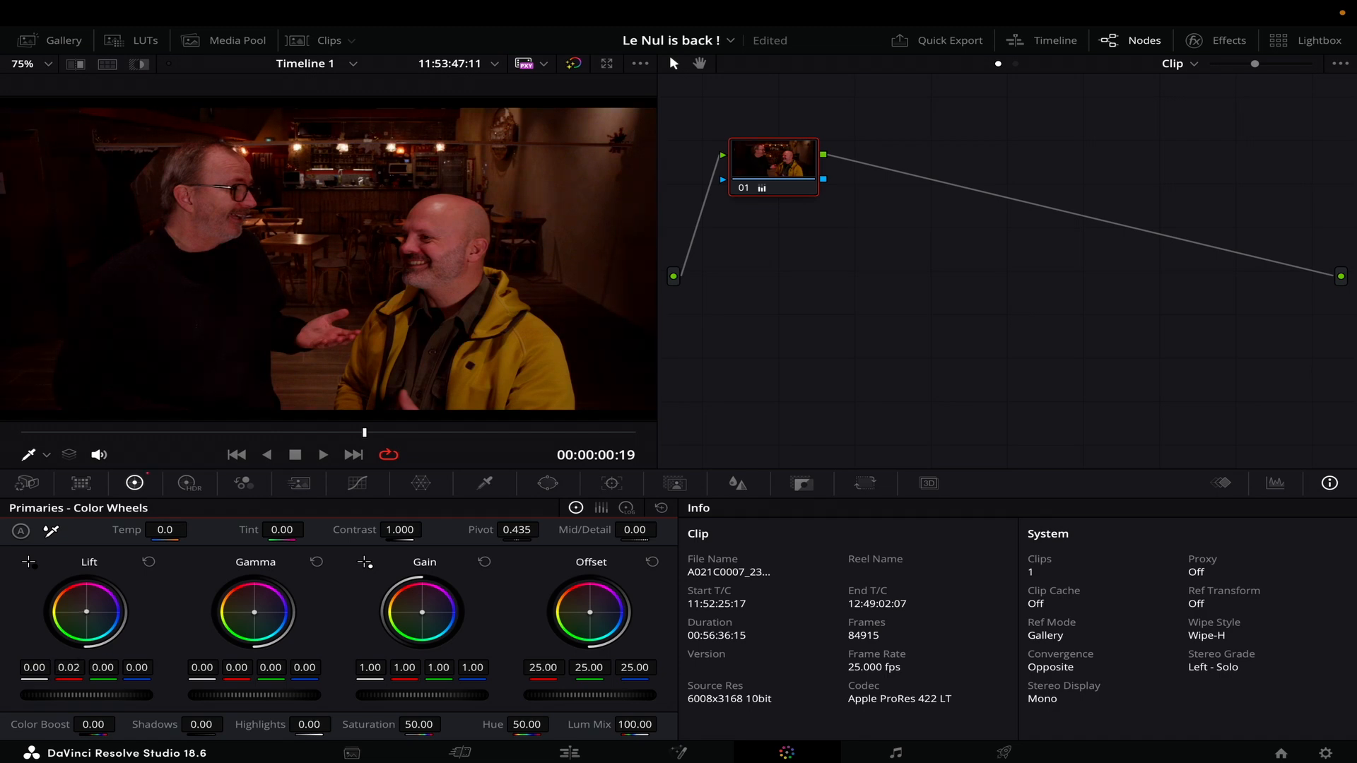
# - Reset the Lift red channel, then try raising the Gain red channel to 1.03 and nudging Offset, undoing the changes
pyautogui.doubleClick(73, 669)
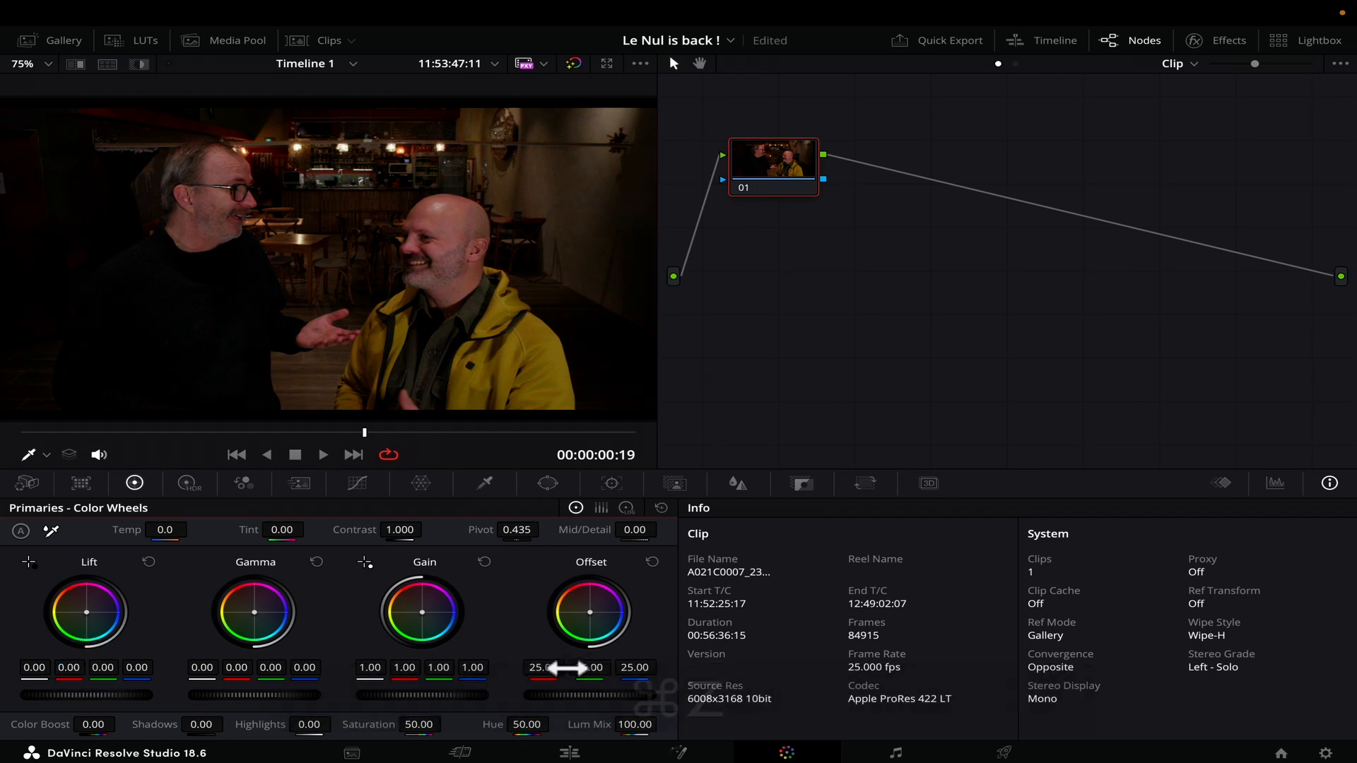
pyautogui.moveTo(397, 675); pyautogui.dragTo(404, 674)
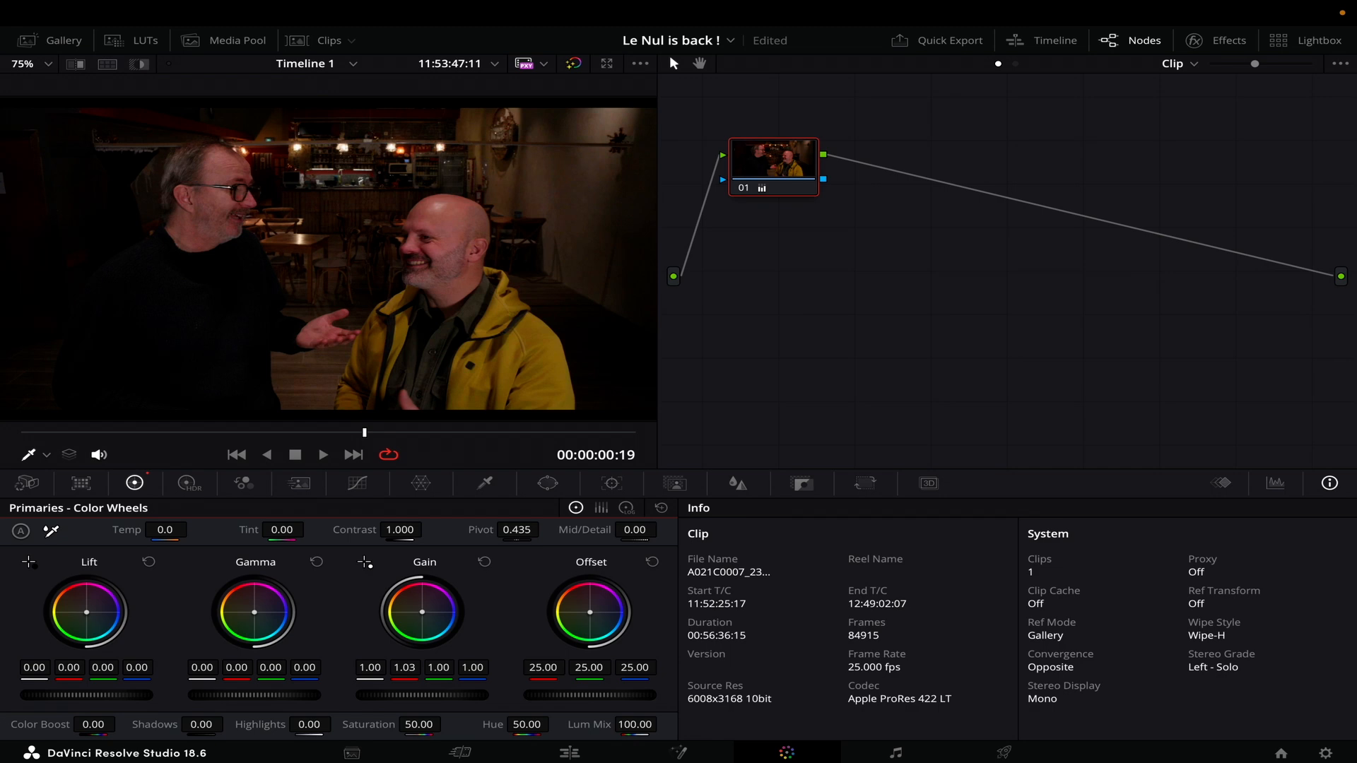
pyautogui.moveTo(404, 675); pyautogui.dragTo(409, 671)
pyautogui.press('super+z')
pyautogui.moveTo(535, 674)
pyautogui.mouseDown()
pyautogui.moveTo(562, 673)
pyautogui.moveTo(535, 673)
pyautogui.mouseUp()
# - Cool the image to a Temp of -40.0, brighten it with Offset at 31.10, and boost Saturation to 61.40
pyautogui.moveTo(175, 535); pyautogui.dragTo(125, 535)
pyautogui.moveTo(193, 530); pyautogui.dragTo(193, 530)
pyautogui.moveTo(587, 692); pyautogui.dragTo(648, 694)
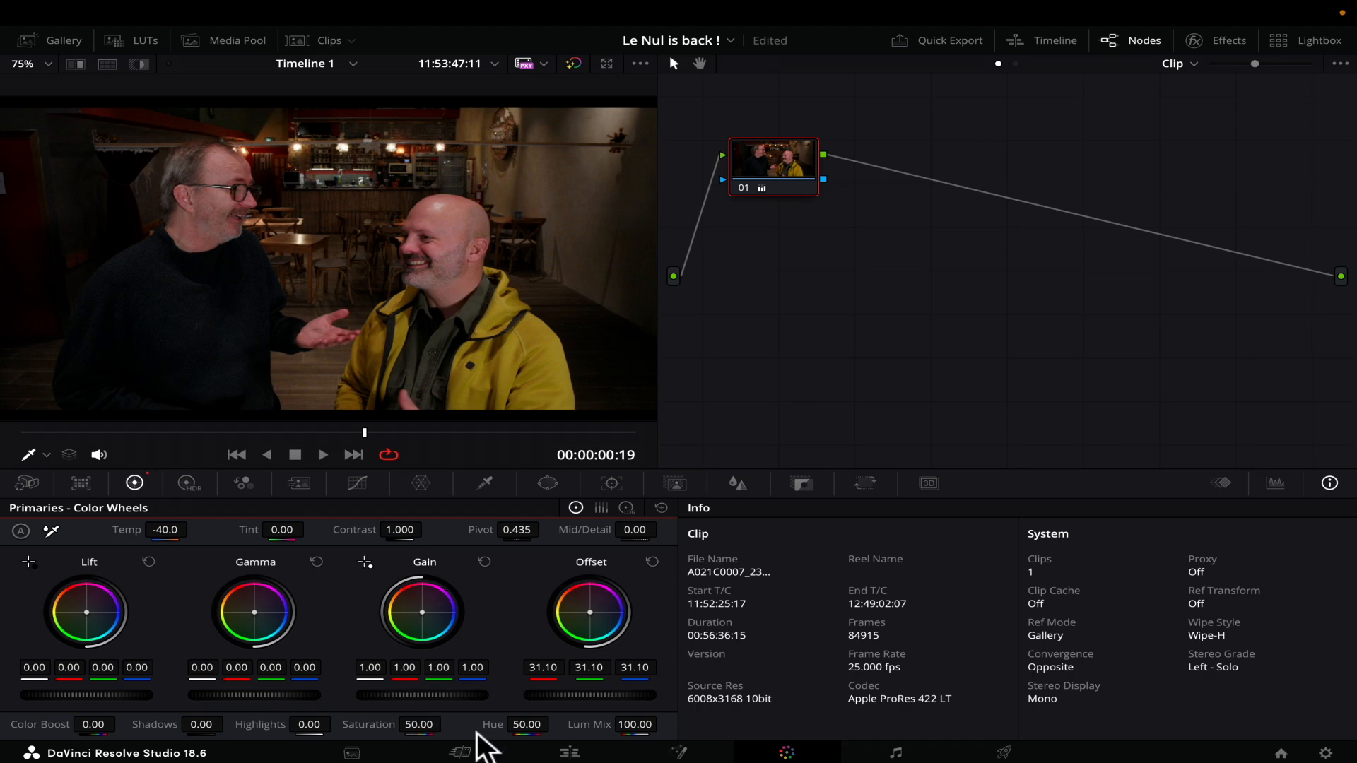
pyautogui.moveTo(424, 724); pyautogui.dragTo(447, 724)
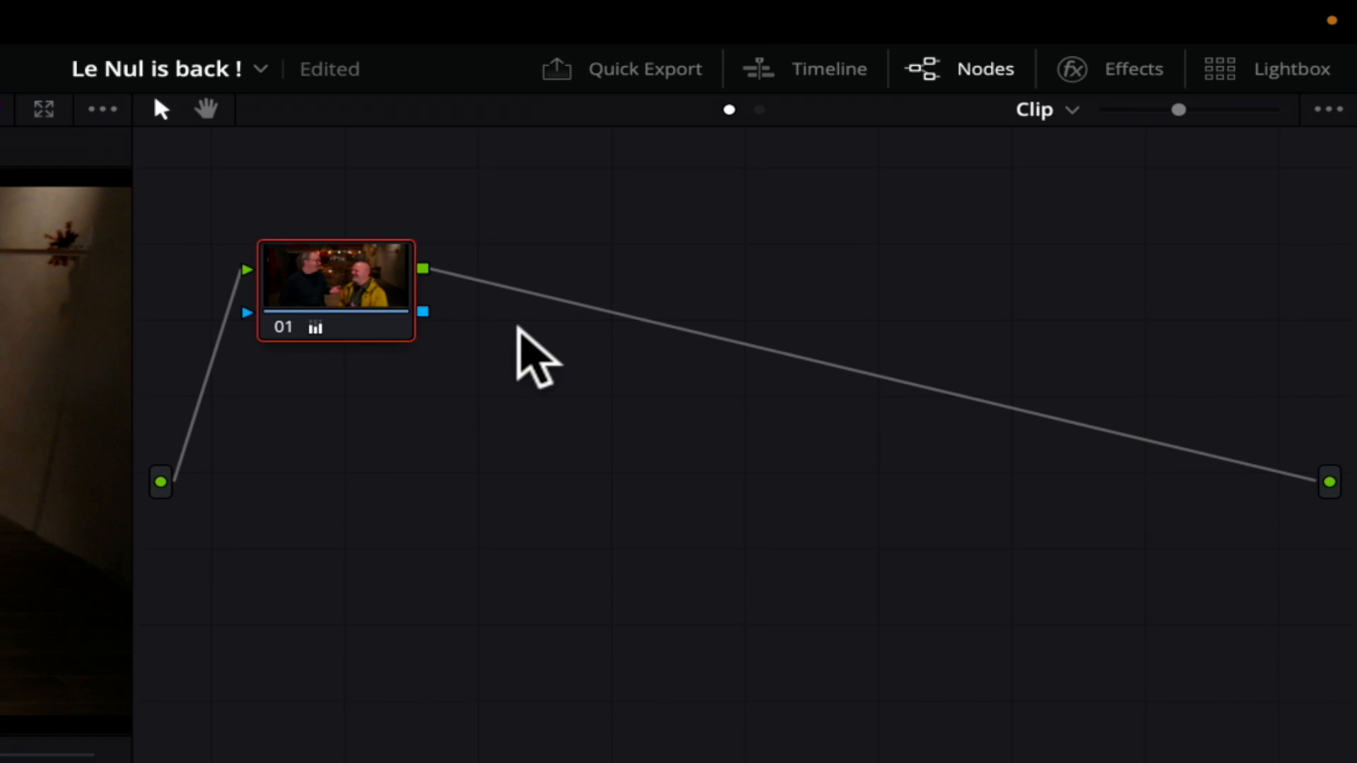
# - Add a second, unconnected node to the node graph and place it below the link between node 01 and the output
pyautogui.rightClick(518, 328)
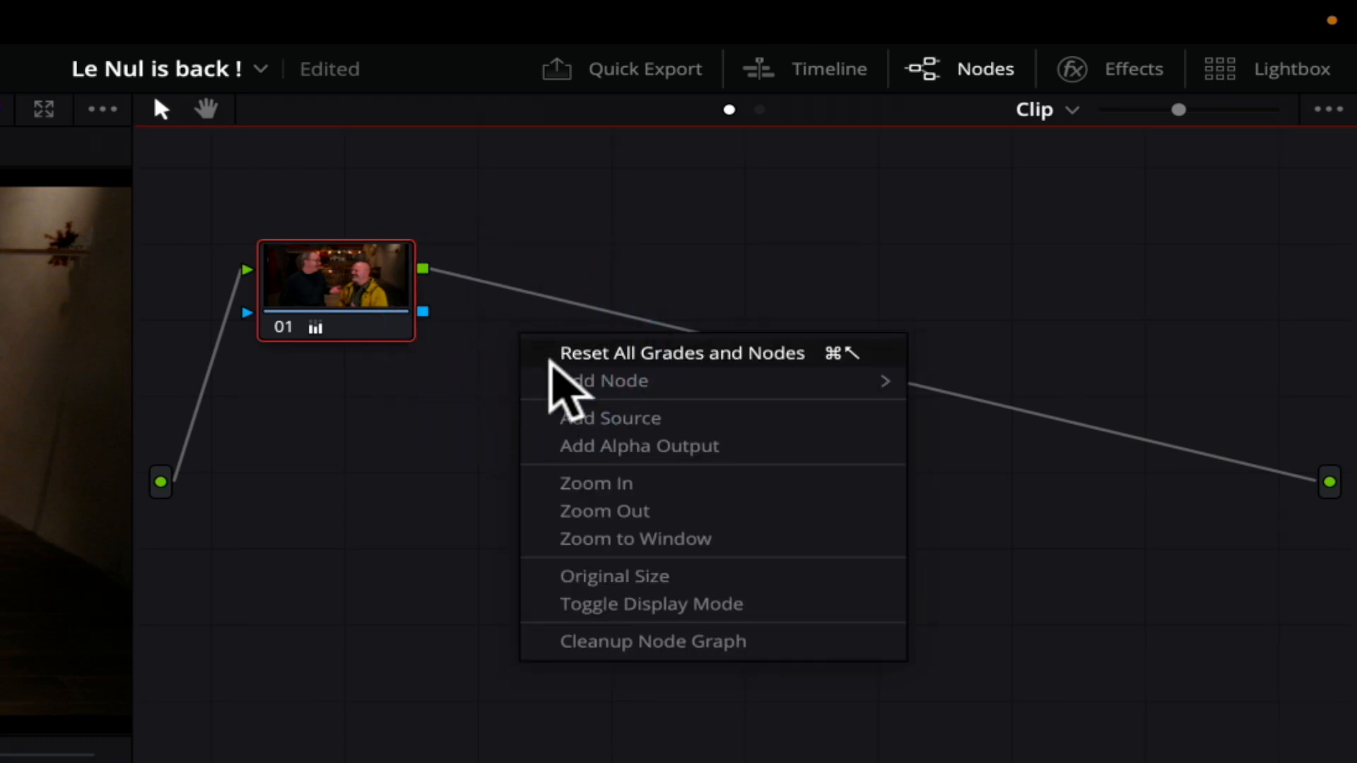
pyautogui.moveTo(558, 380)
pyautogui.click(989, 384)
pyautogui.moveTo(503, 345); pyautogui.dragTo(636, 436)
pyautogui.click(639, 435)
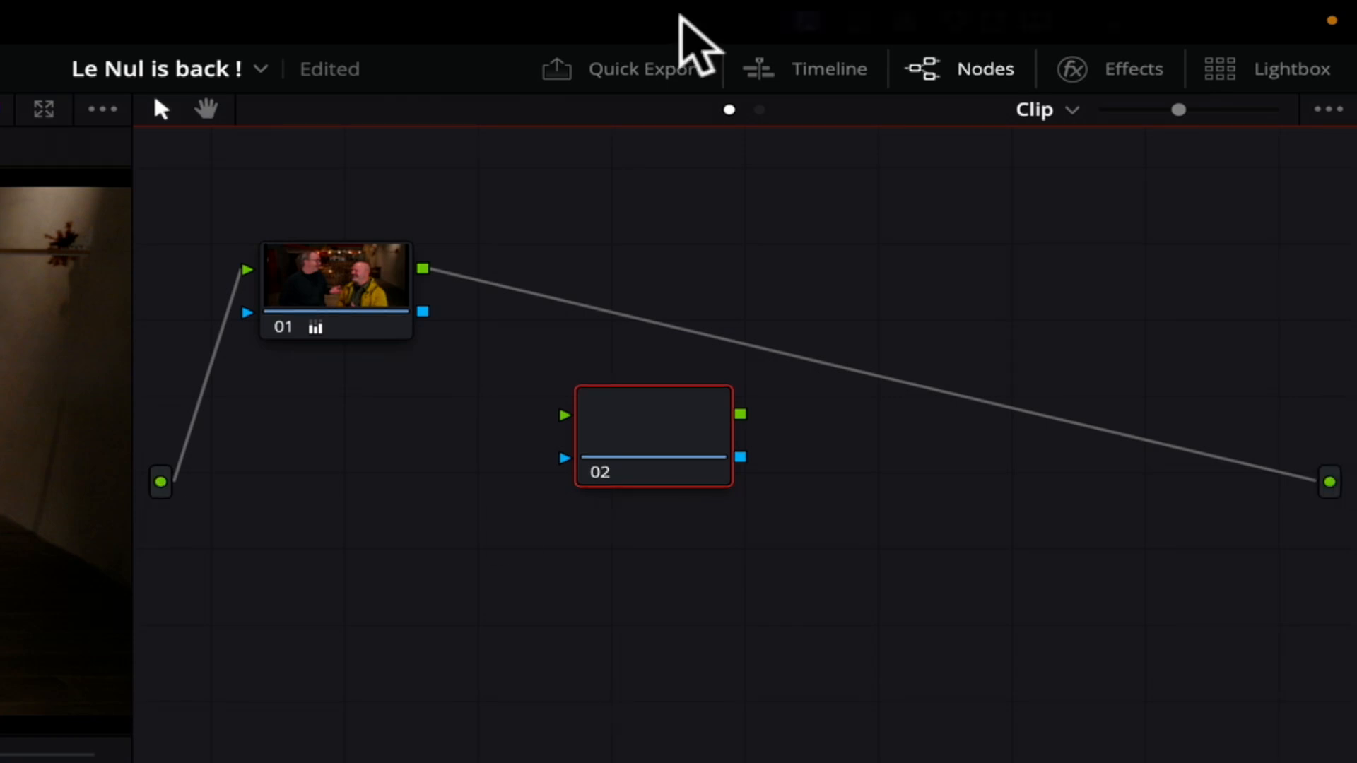
# - Undo the Saturation test on the unconnected node 02, then lower its Saturation to 0
pyautogui.moveTo(830, 15)
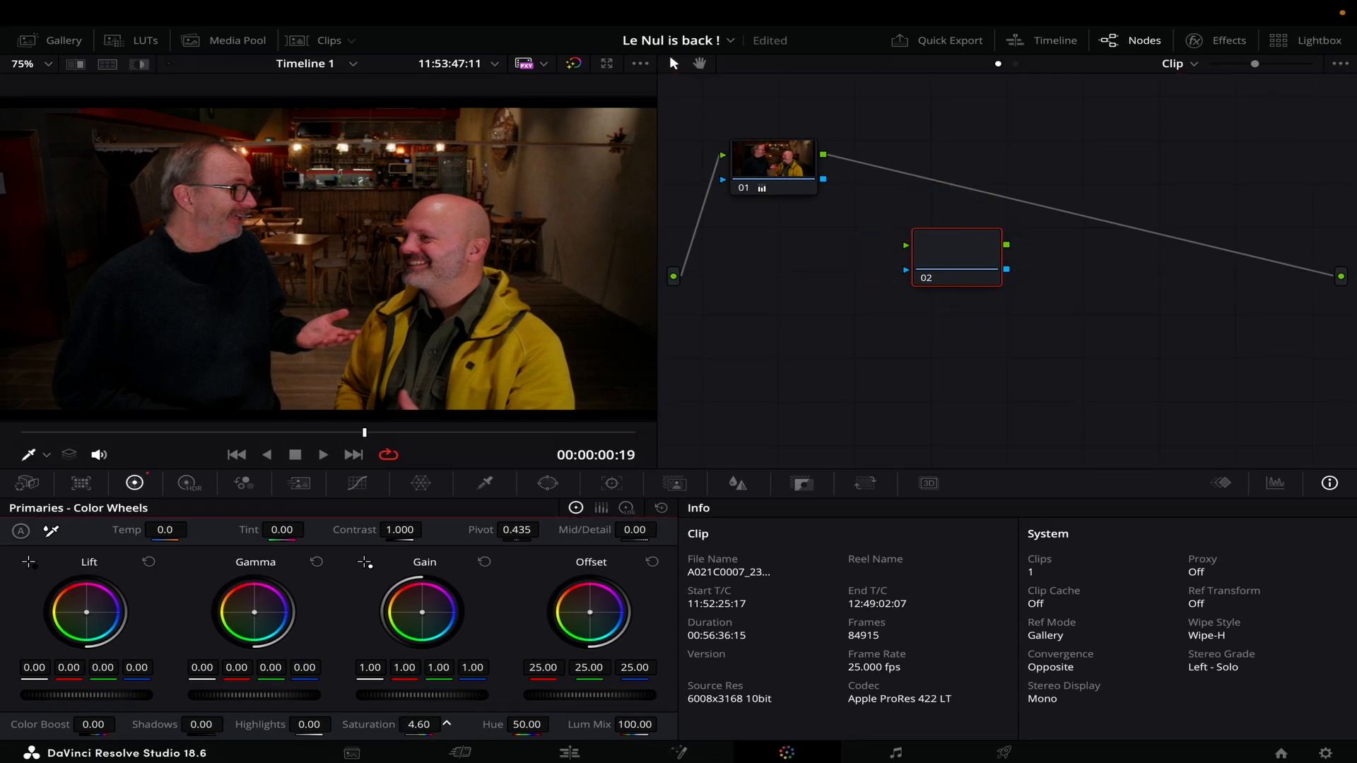
pyautogui.press('super+z')
pyautogui.moveTo(425, 725); pyautogui.dragTo(296, 726)
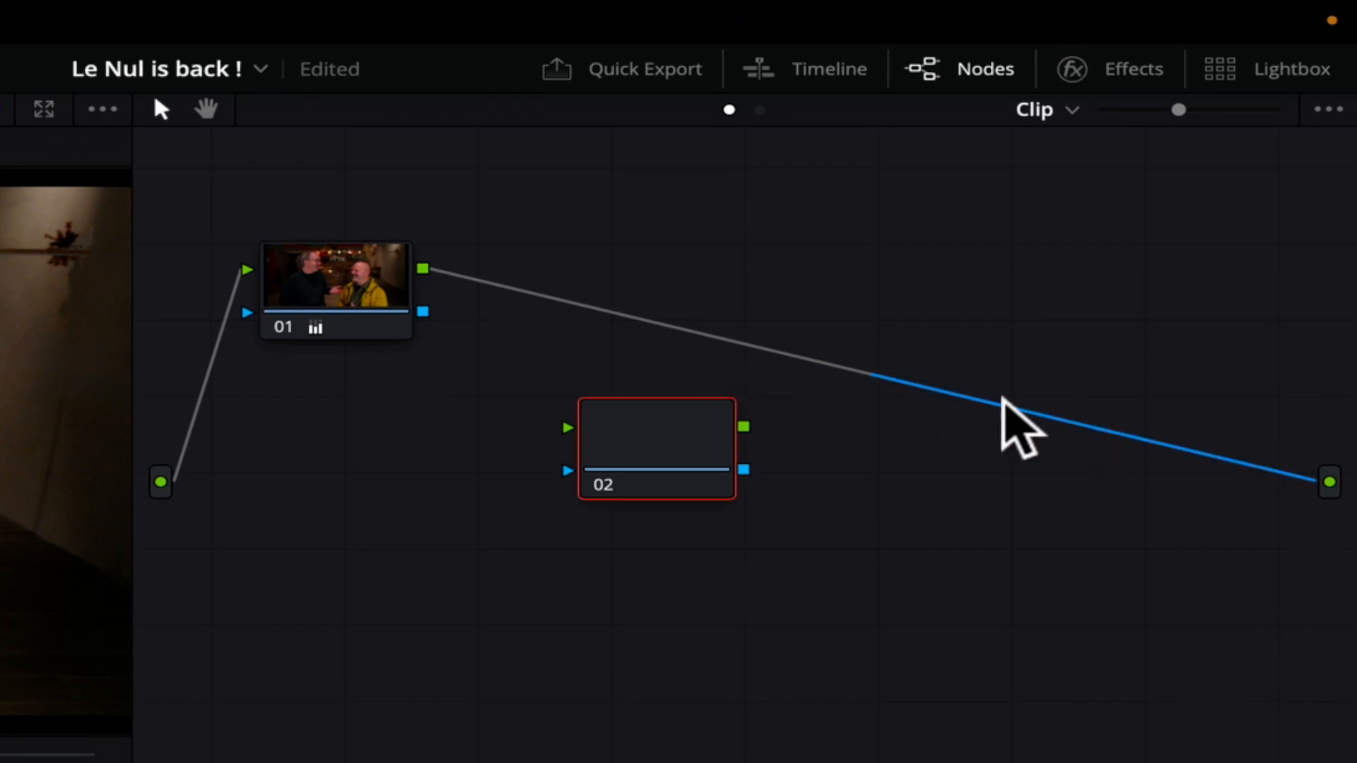
# - Delete the link from node 01 to the output, then connect node 01 through node 02 to the output
pyautogui.click(1002, 400)
pyautogui.press('Delete')
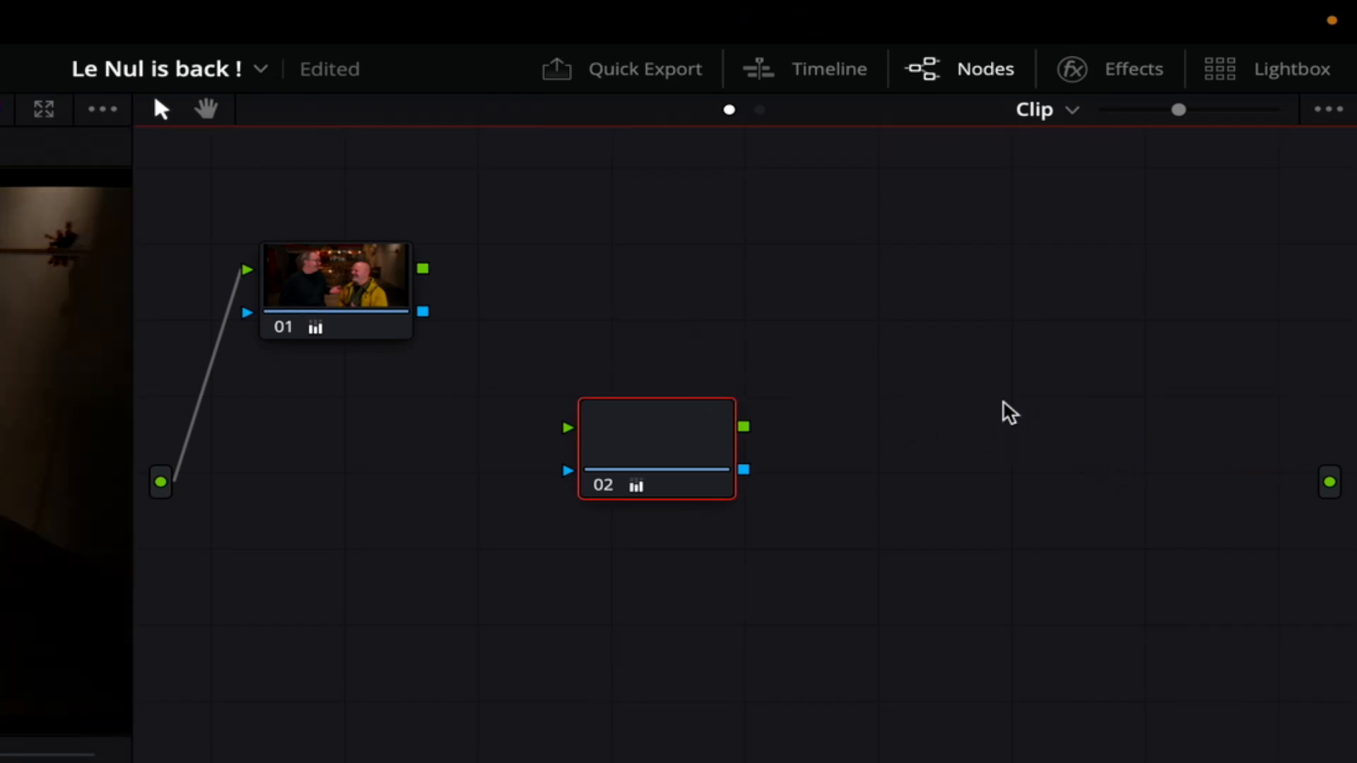
pyautogui.moveTo(423, 268); pyautogui.dragTo(567, 427)
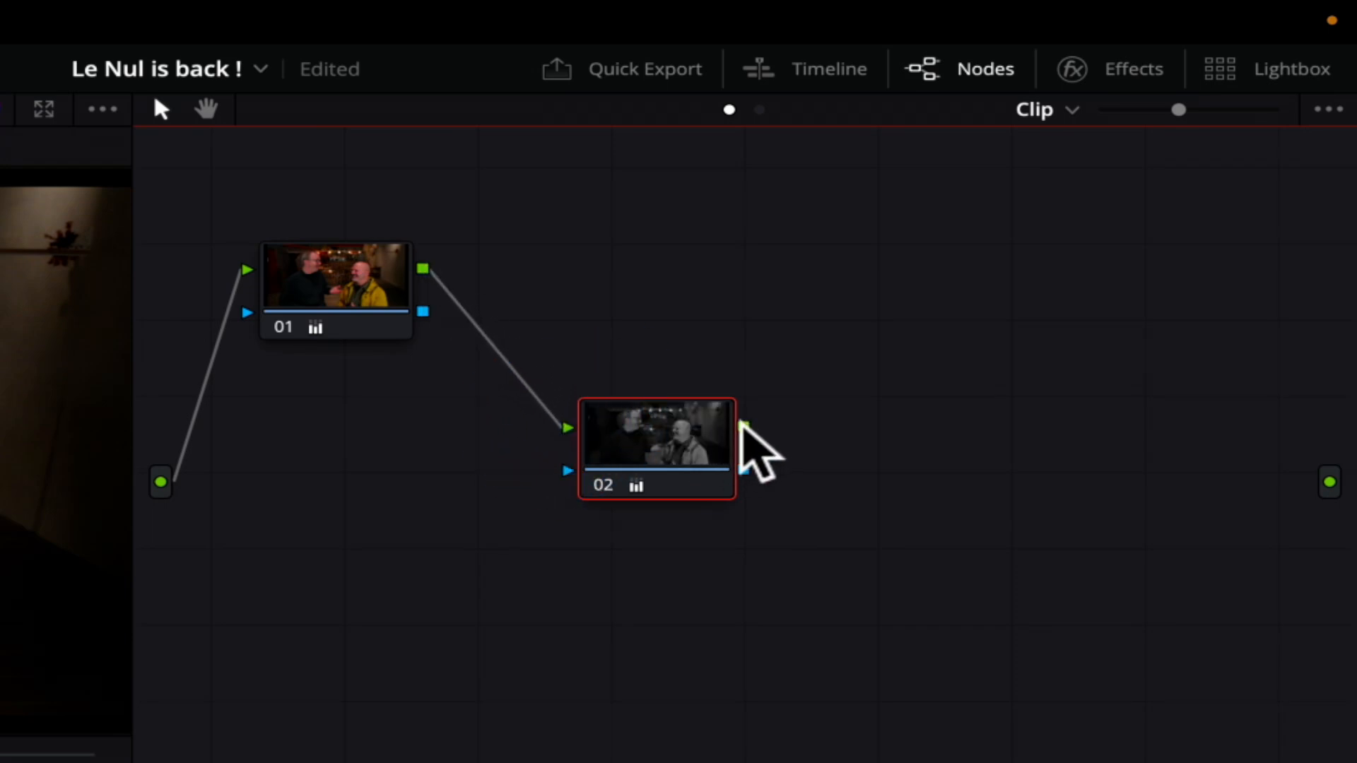
pyautogui.moveTo(744, 427); pyautogui.dragTo(1336, 479)
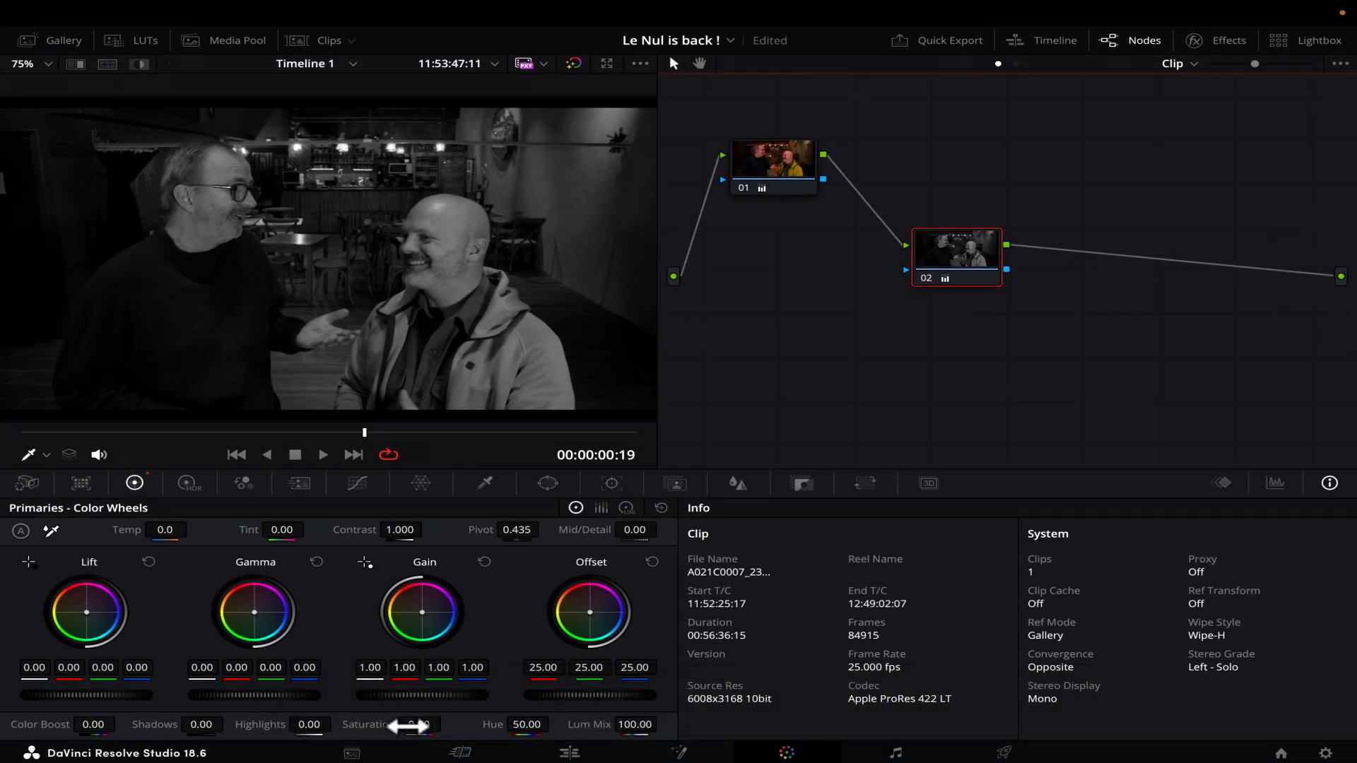
# - Raise node 02's Saturation to 51.00 and shift node 01's Offset color balance strongly towards magenta-red
pyautogui.moveTo(428, 725); pyautogui.dragTo(447, 723)
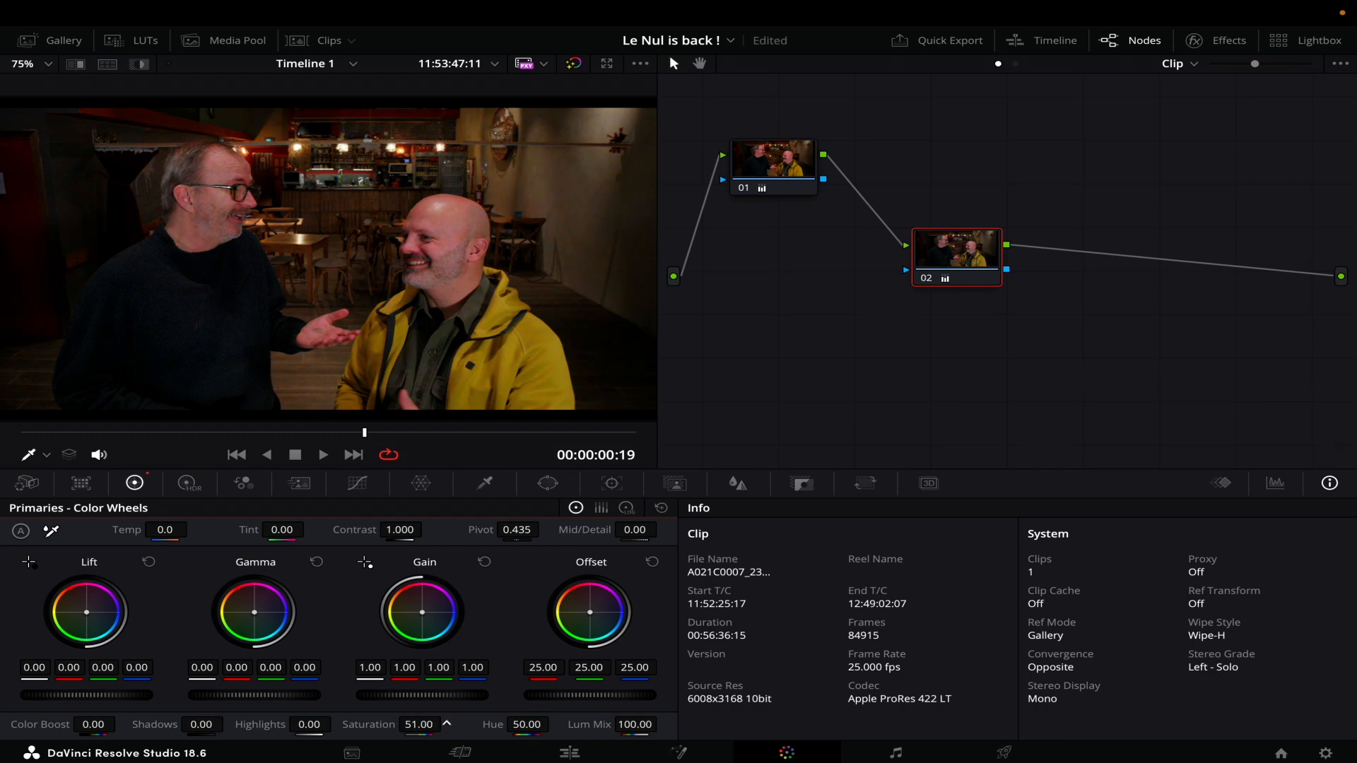
pyautogui.click(795, 157)
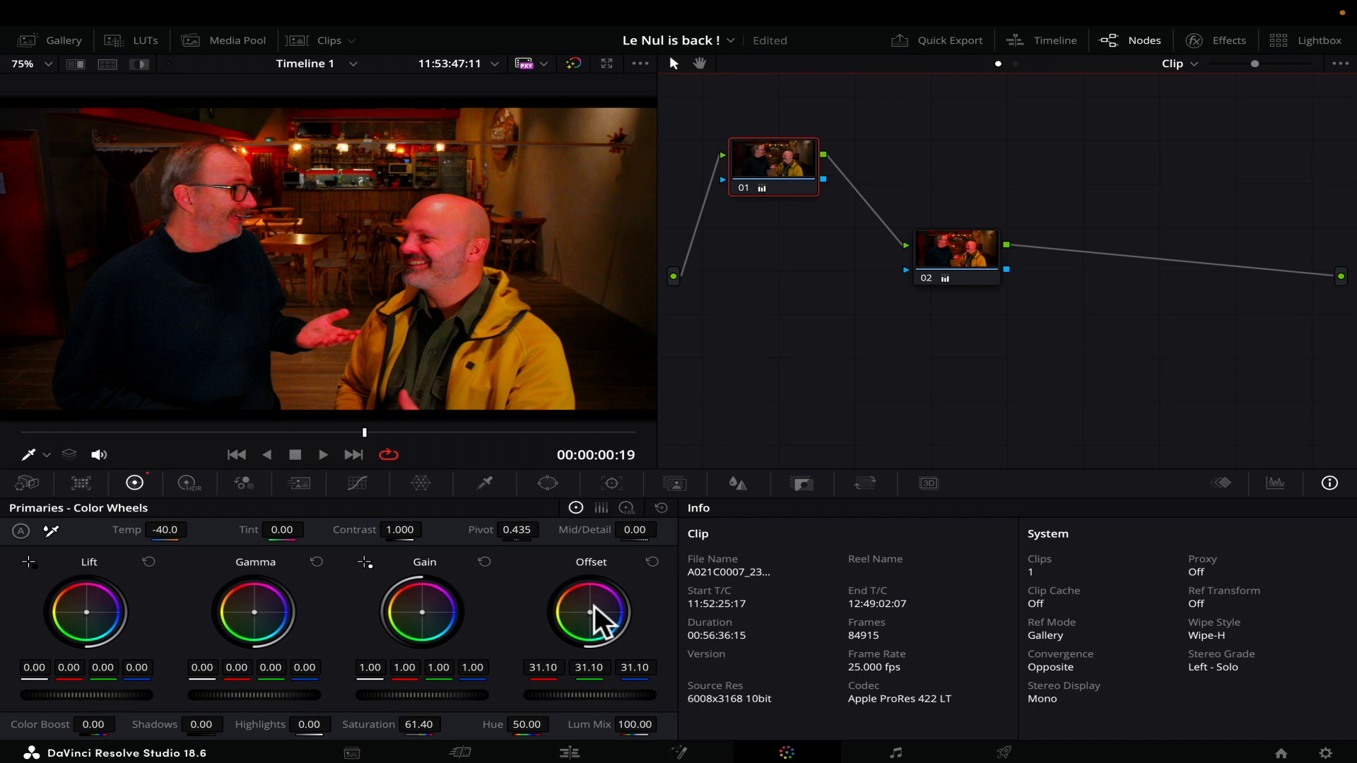
pyautogui.moveTo(592, 608); pyautogui.dragTo(596, 601)
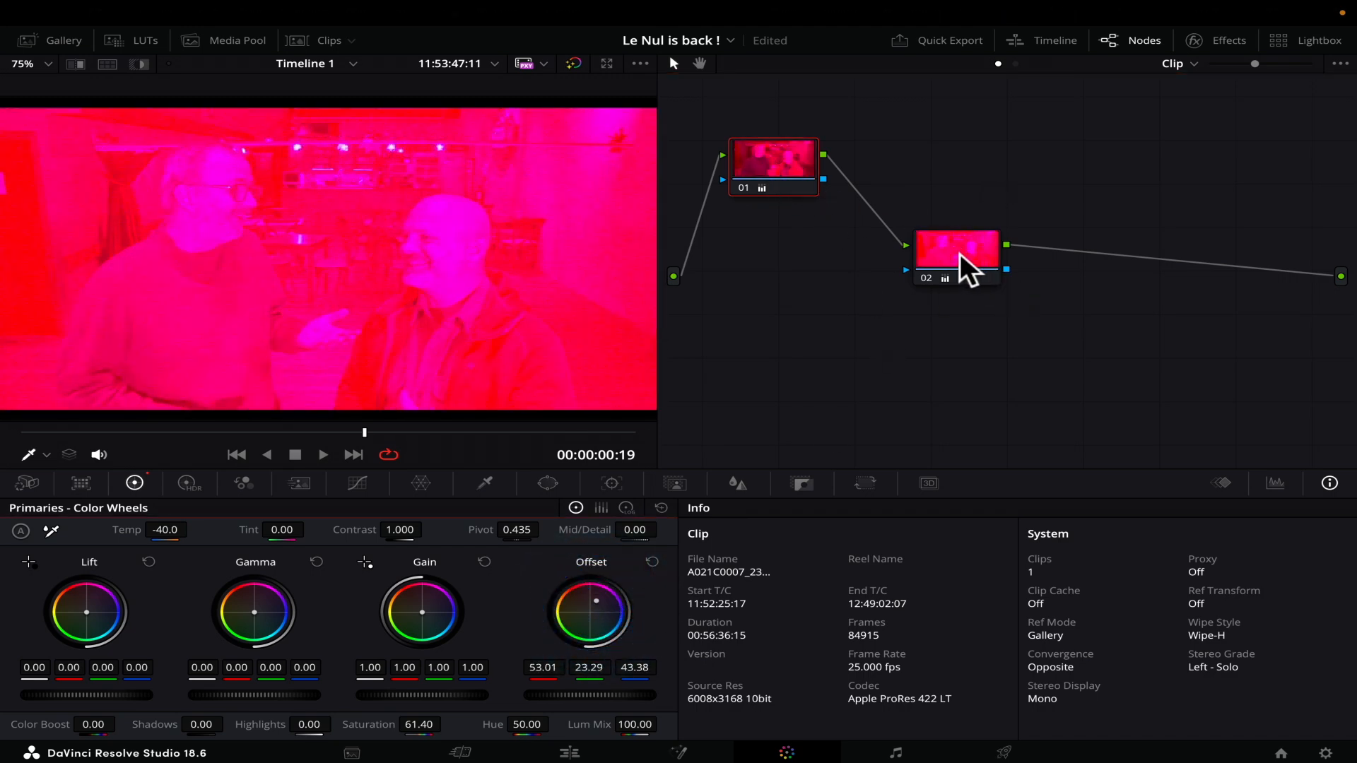
# - Lower the Saturation to 0 and toggle node 02 off and on to compare the image with and without it
pyautogui.moveTo(417, 725); pyautogui.dragTo(382, 725)
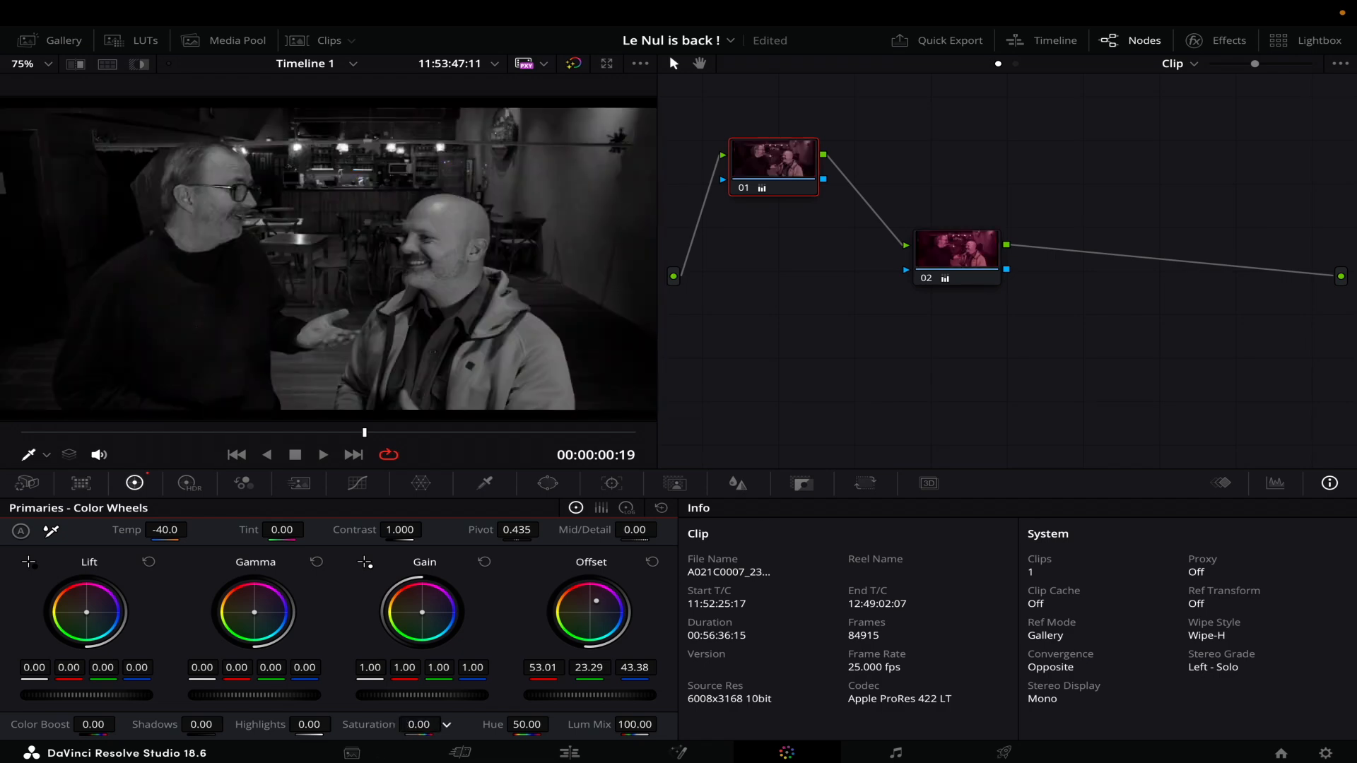
pyautogui.click(963, 256)
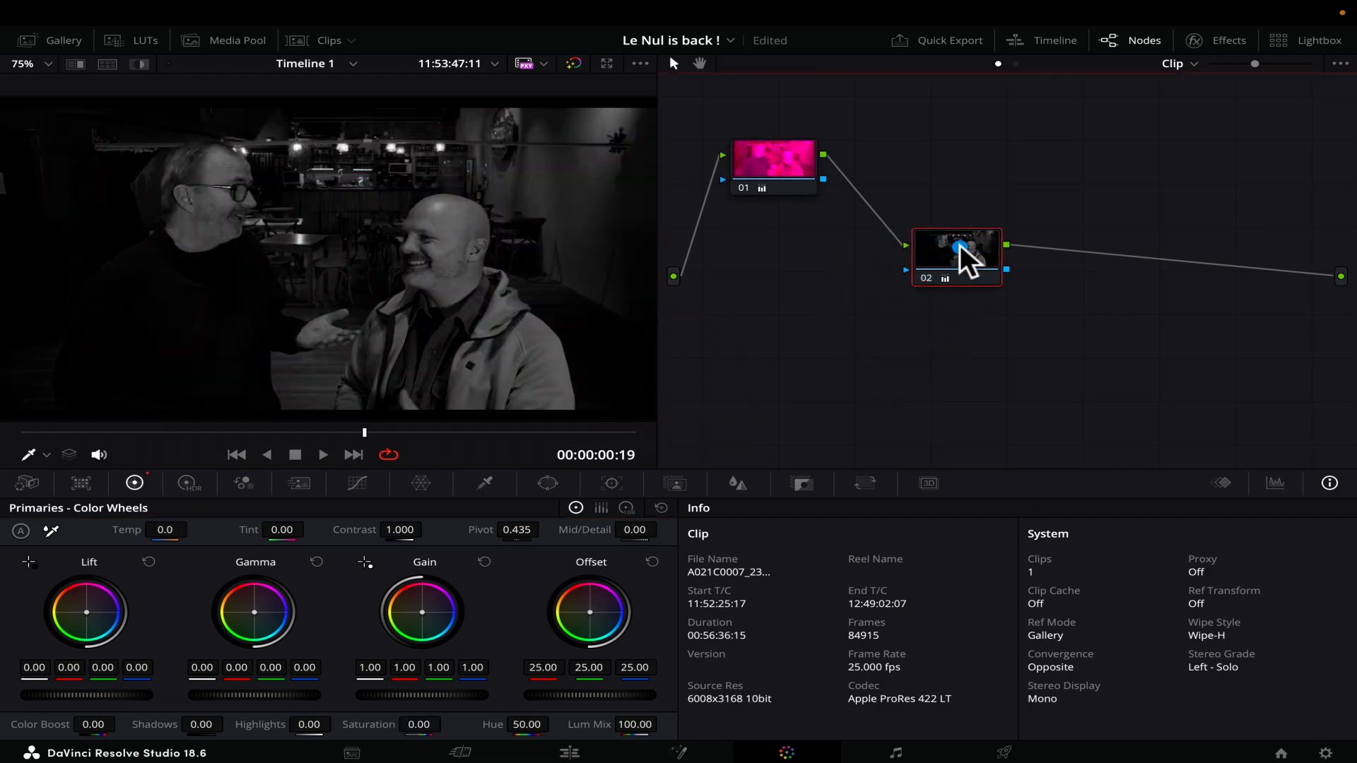
pyautogui.press('super+d')
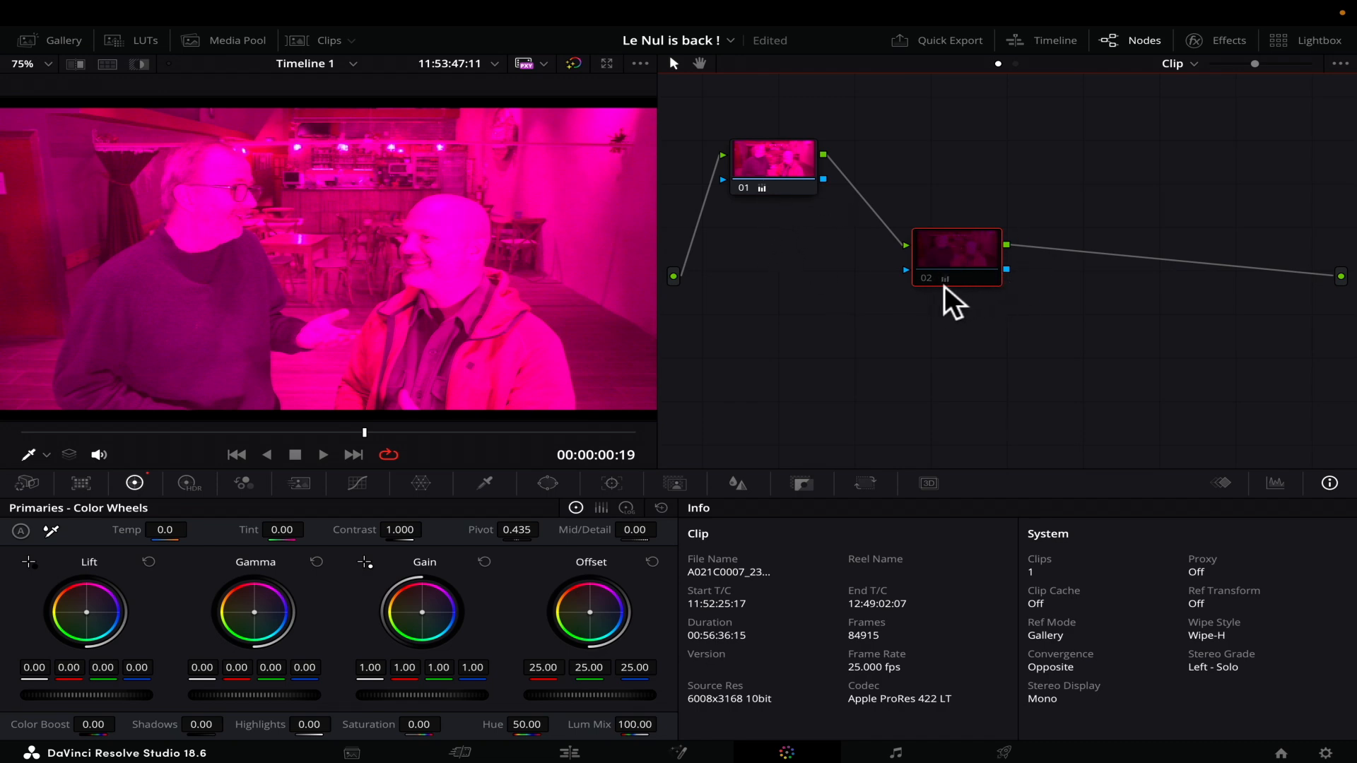
pyautogui.press('super')
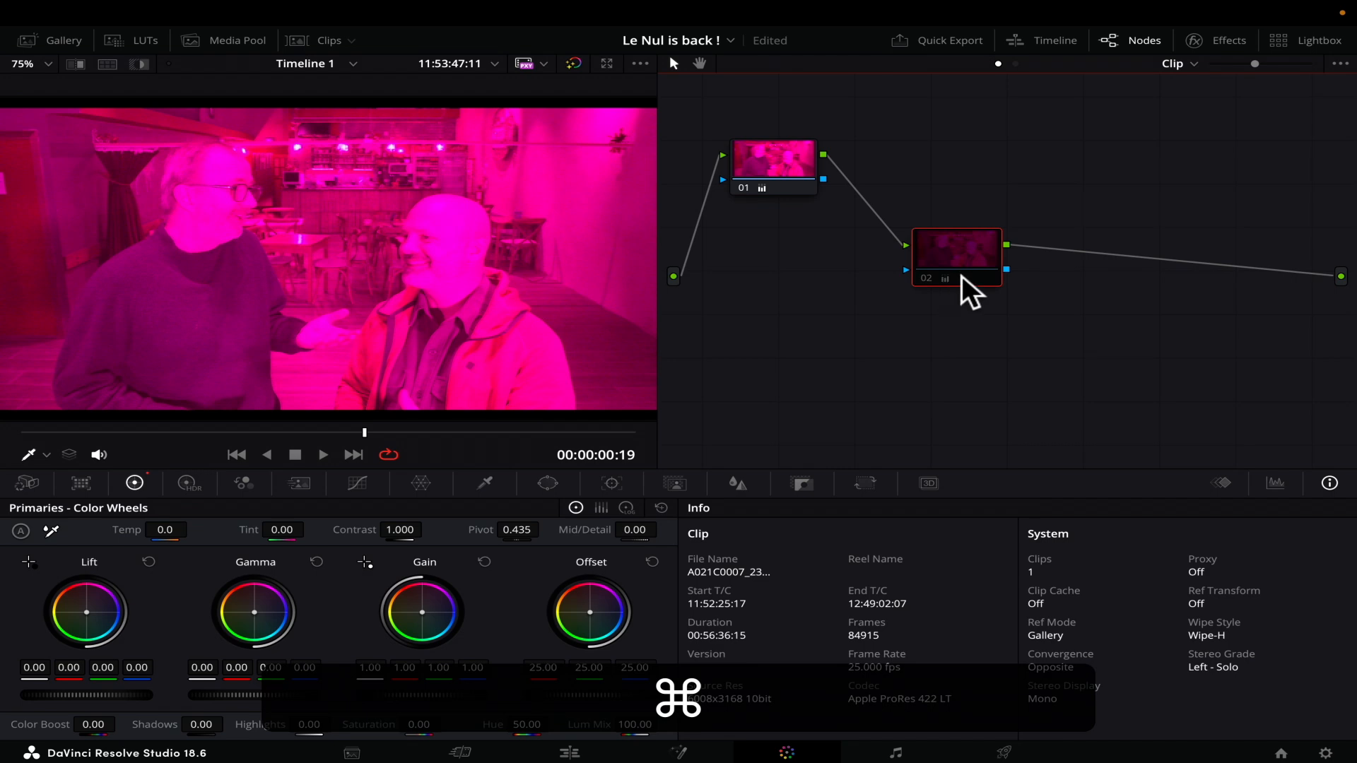
pyautogui.click(973, 293)
pyautogui.press('super+d')
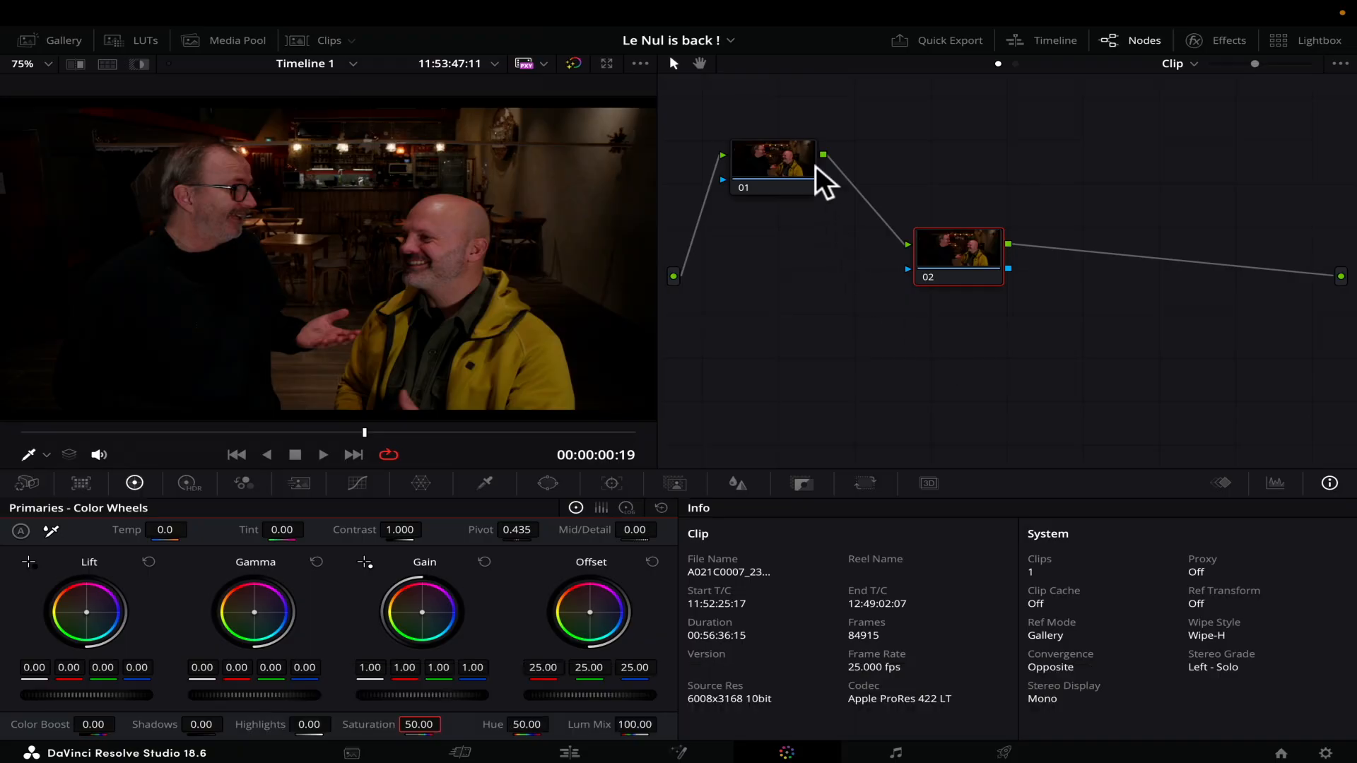
# - Brighten the clip on node 01 by raising the Offset master to 30.75, and select node 02
pyautogui.click(781, 158)
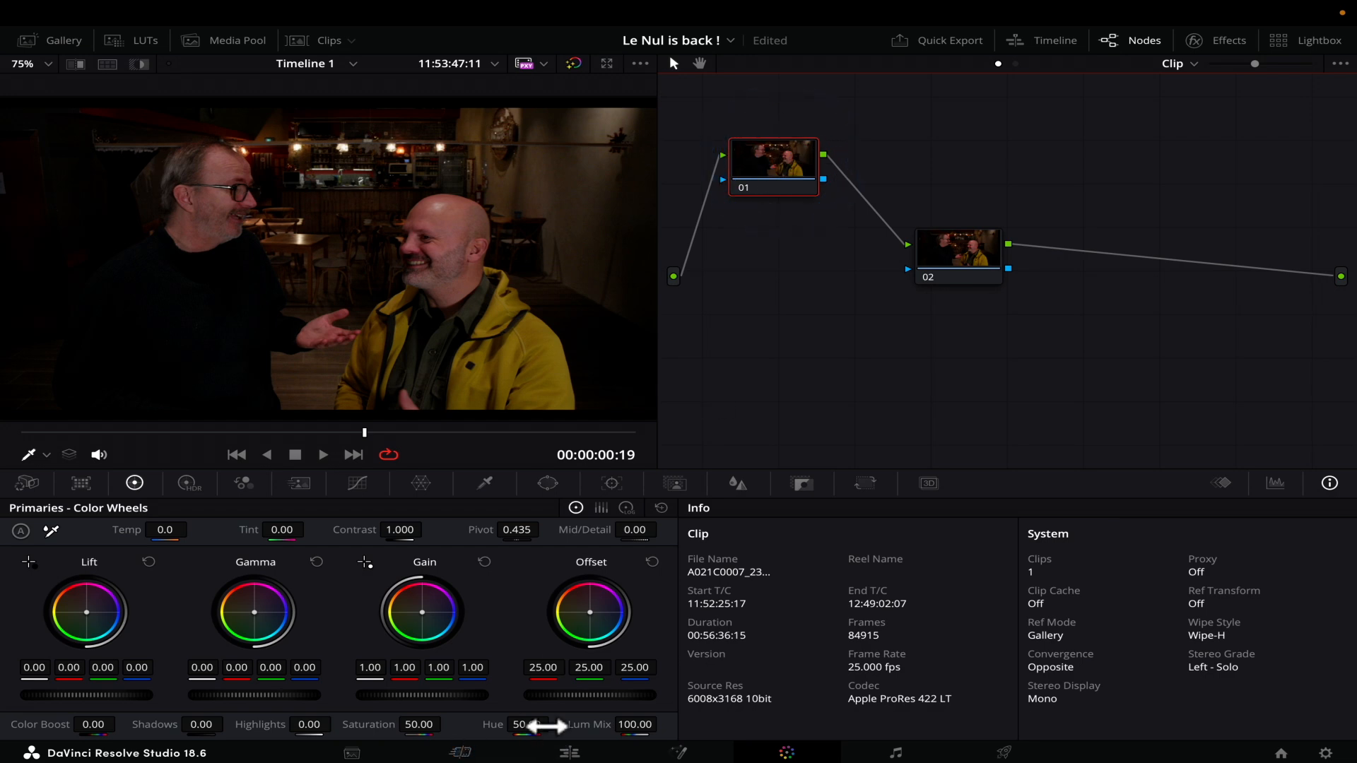
pyautogui.moveTo(569, 684); pyautogui.dragTo(587, 684)
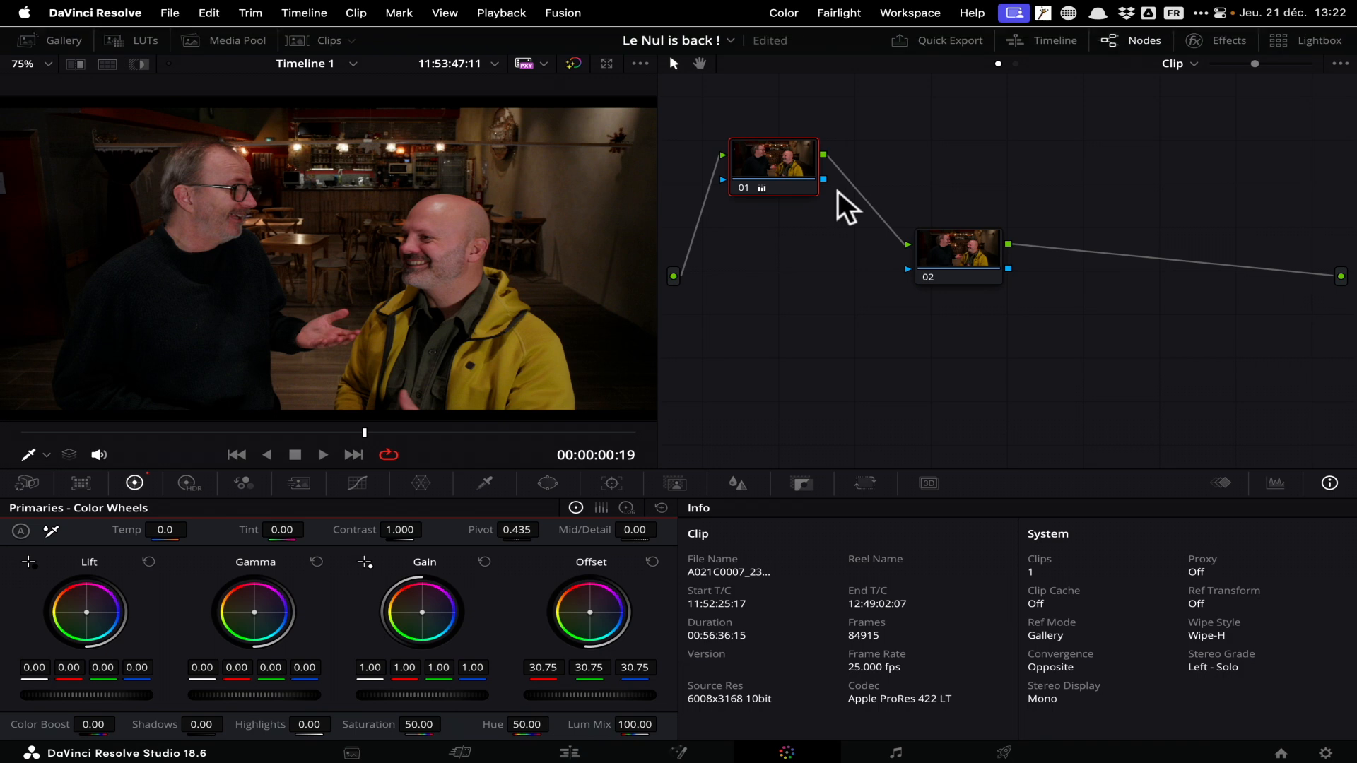
pyautogui.click(960, 256)
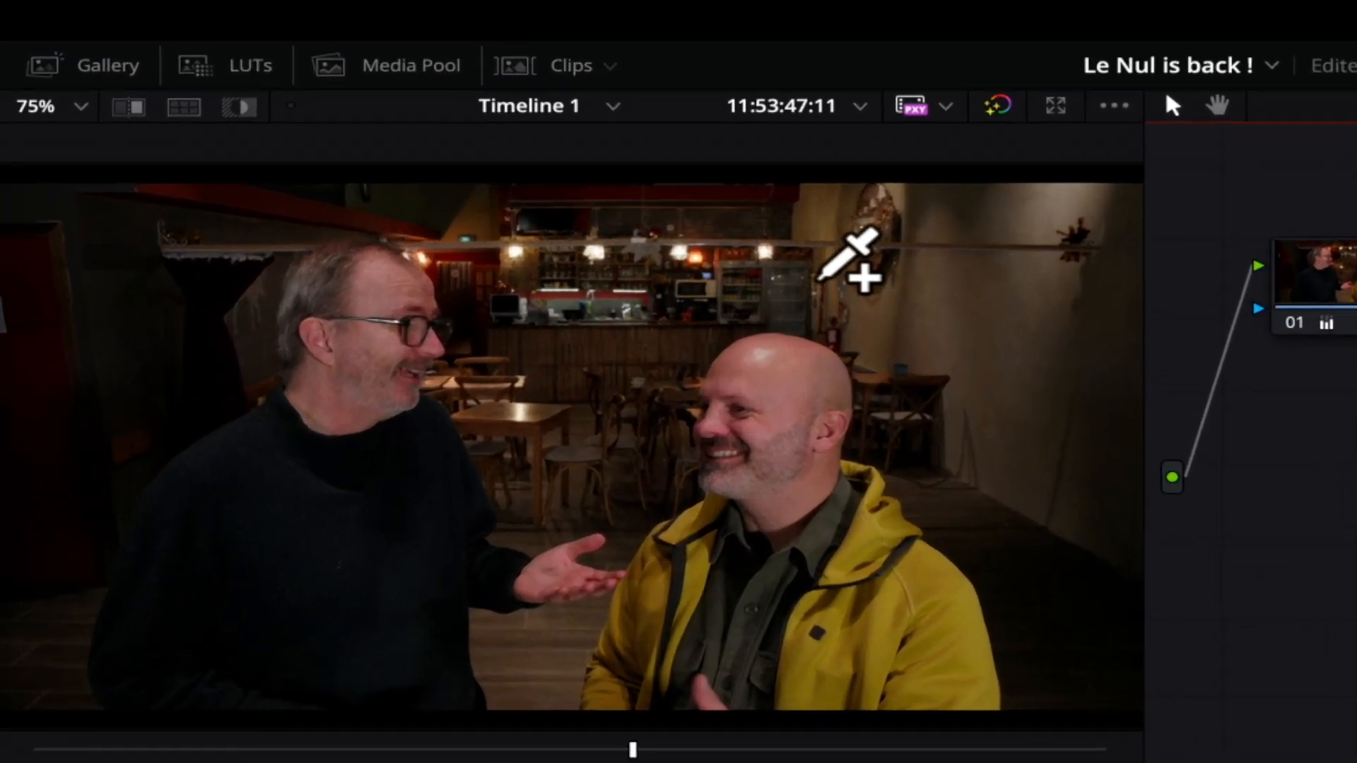
# - Apply the Gotham LUT from the Instagram collection to node 02
pyautogui.click(242, 70)
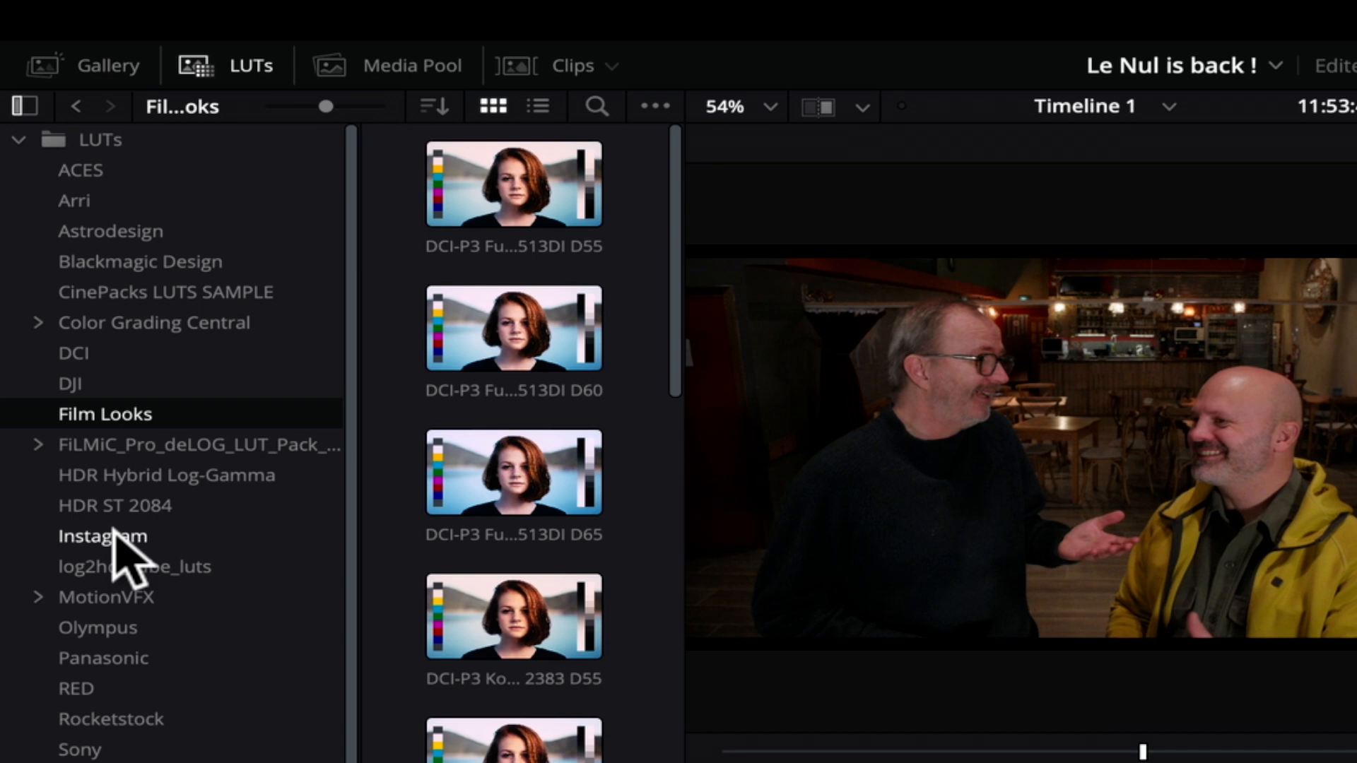
pyautogui.click(116, 541)
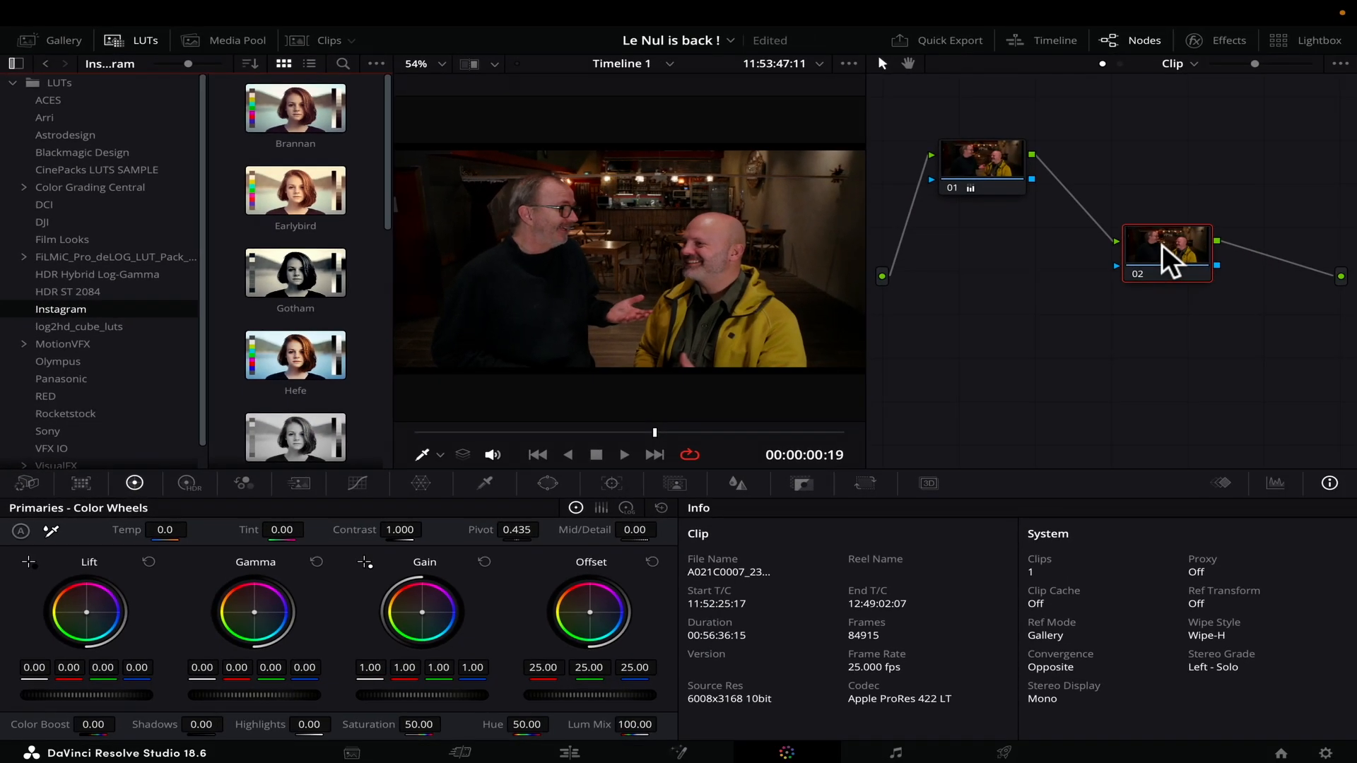
pyautogui.click(1170, 258)
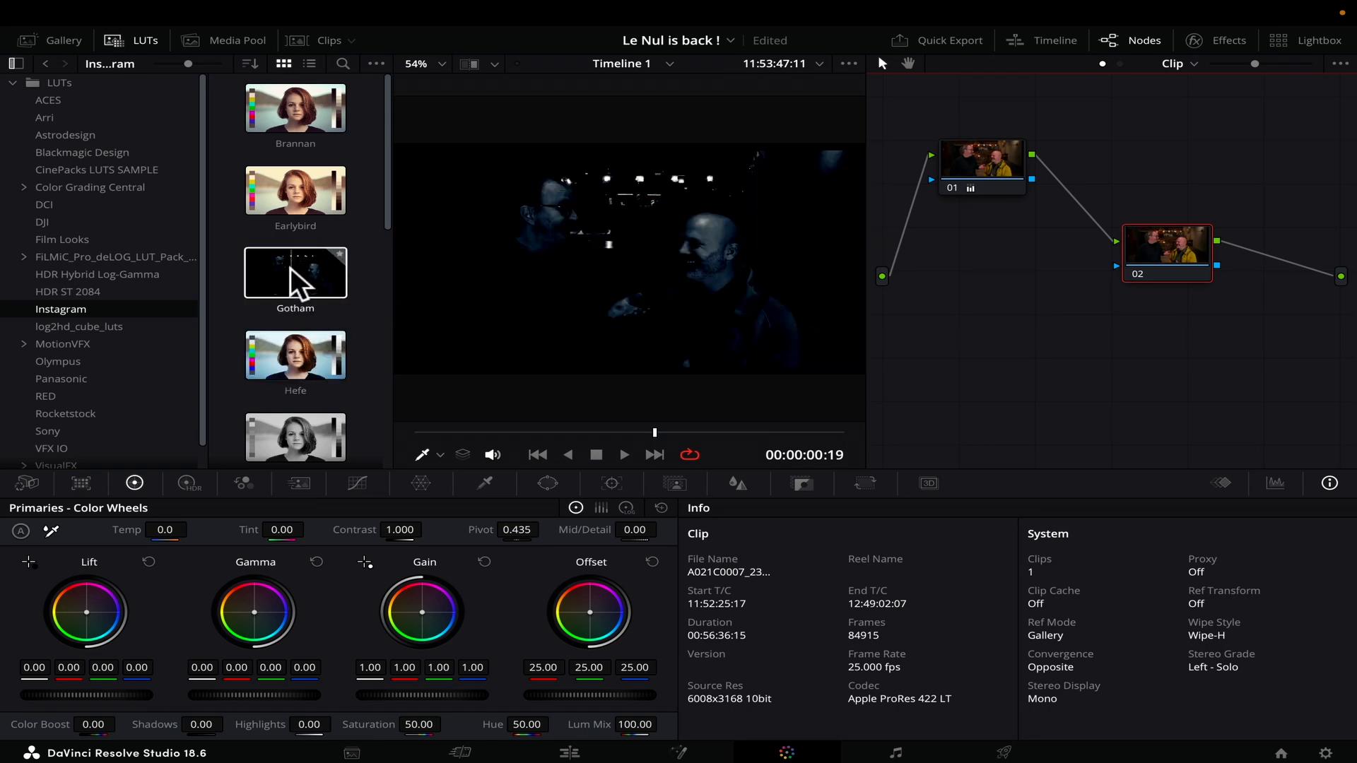
pyautogui.press('super')
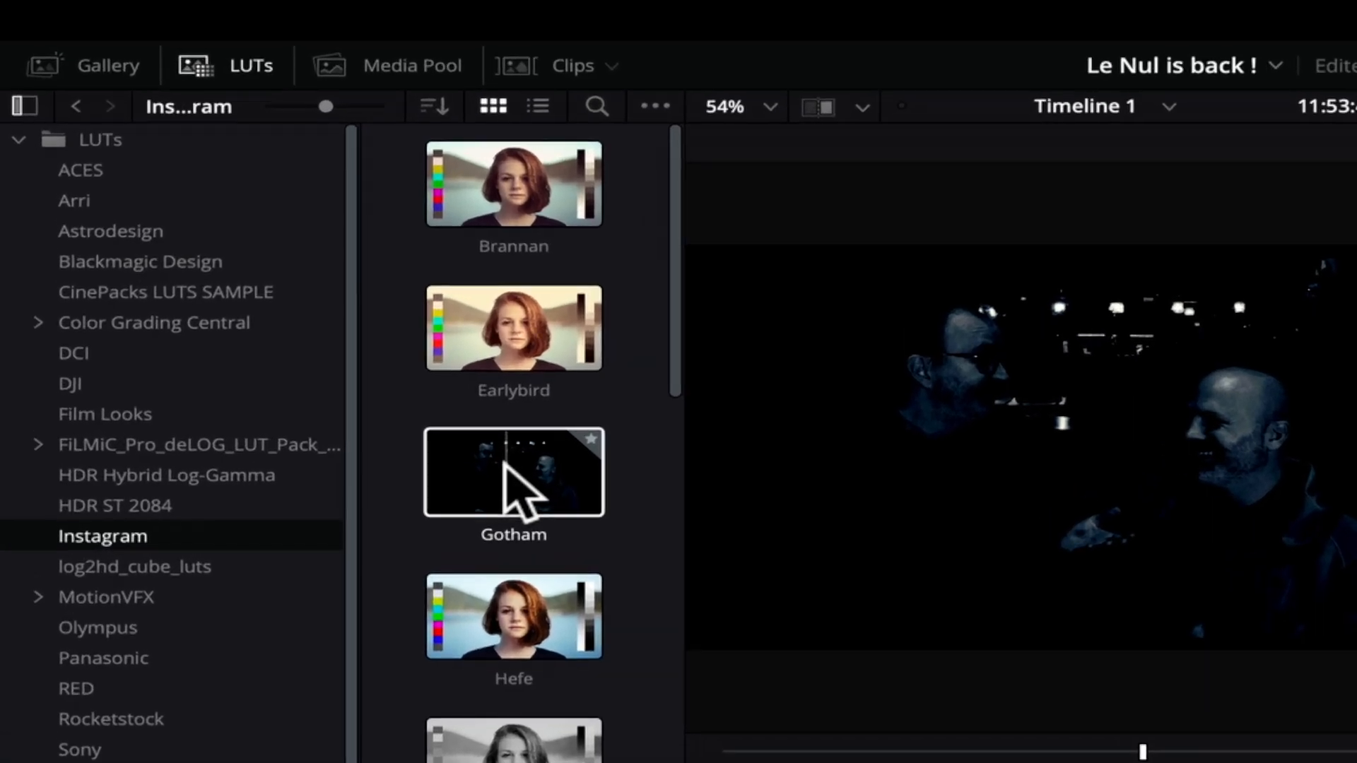
pyautogui.rightClick(506, 468)
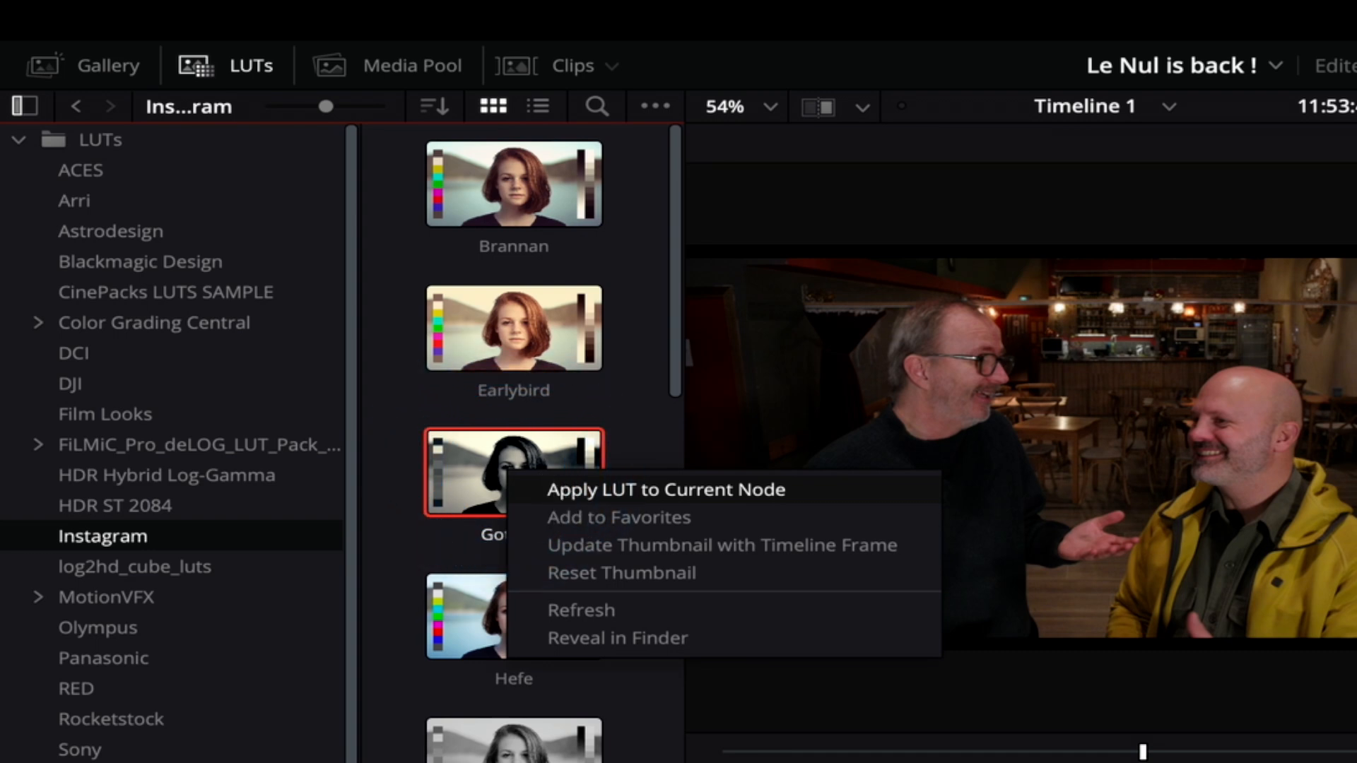
pyautogui.click(699, 490)
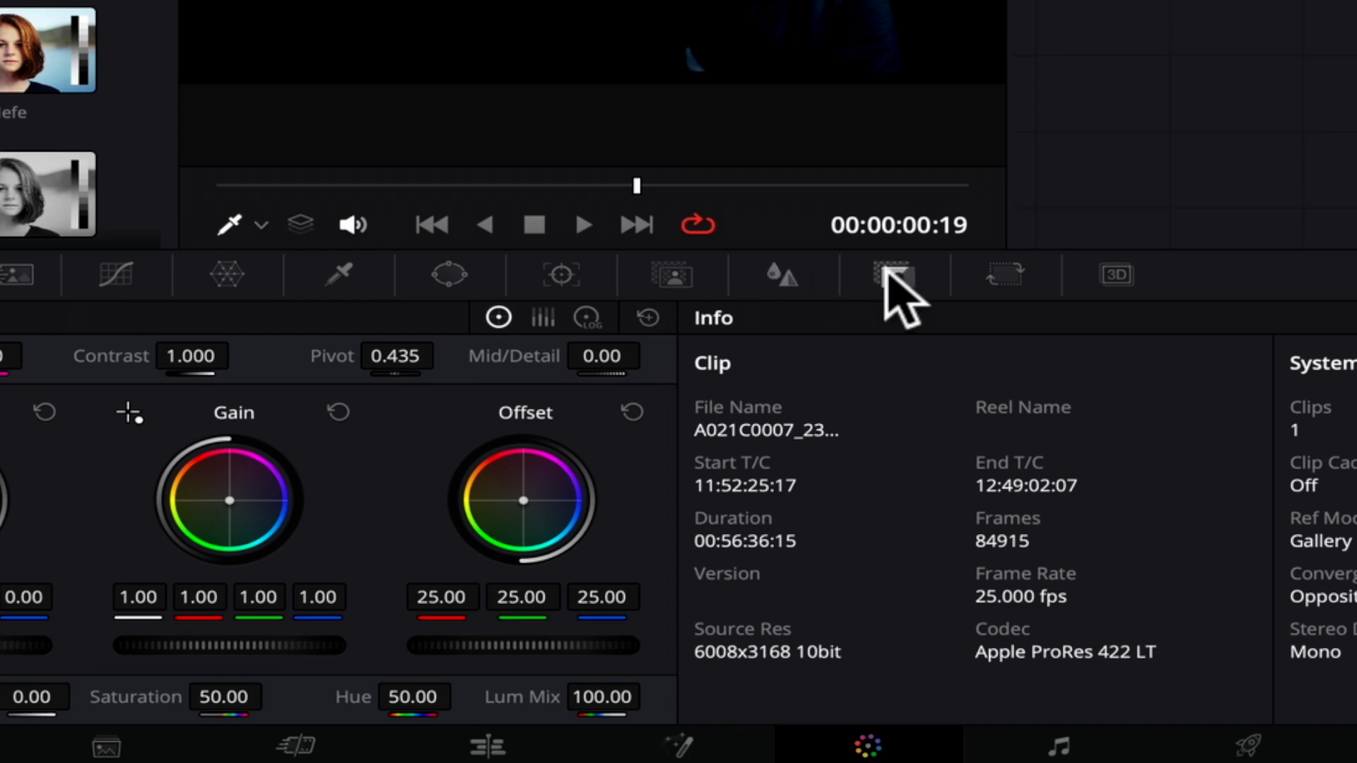
# - Soften the LUT on node 02 by lowering its Key Output Gain to 0, then adjusting it to about 0.3
pyautogui.click(892, 281)
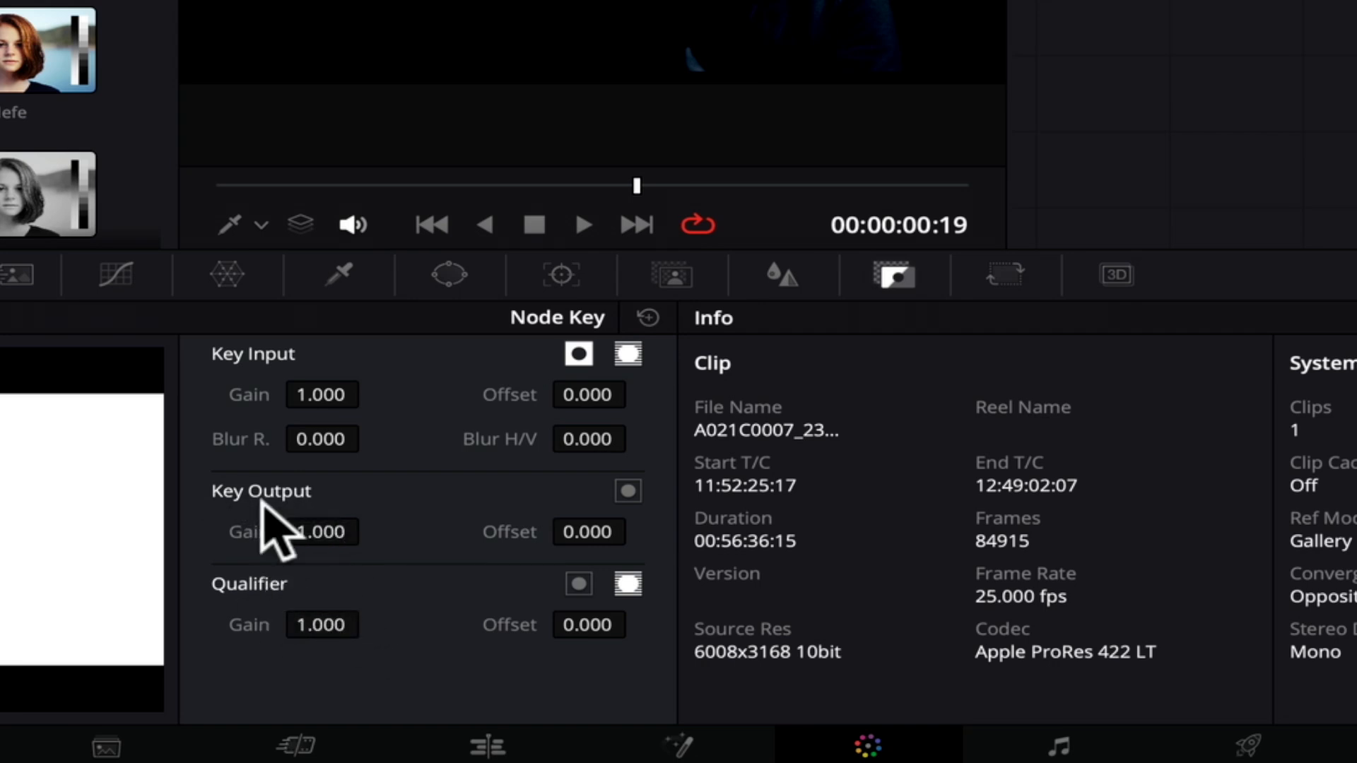
pyautogui.moveTo(349, 531); pyautogui.dragTo(328, 532)
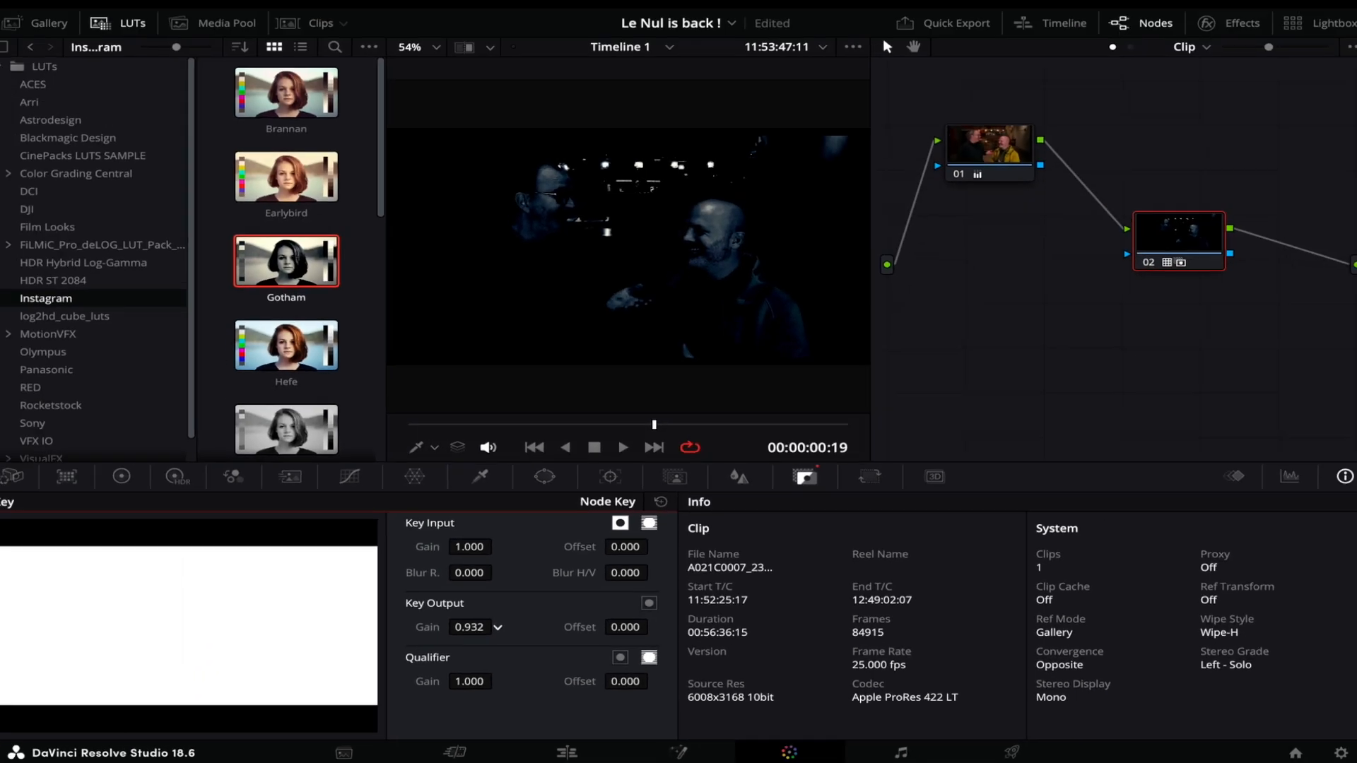
pyautogui.moveTo(466, 627); pyautogui.dragTo(300, 628)
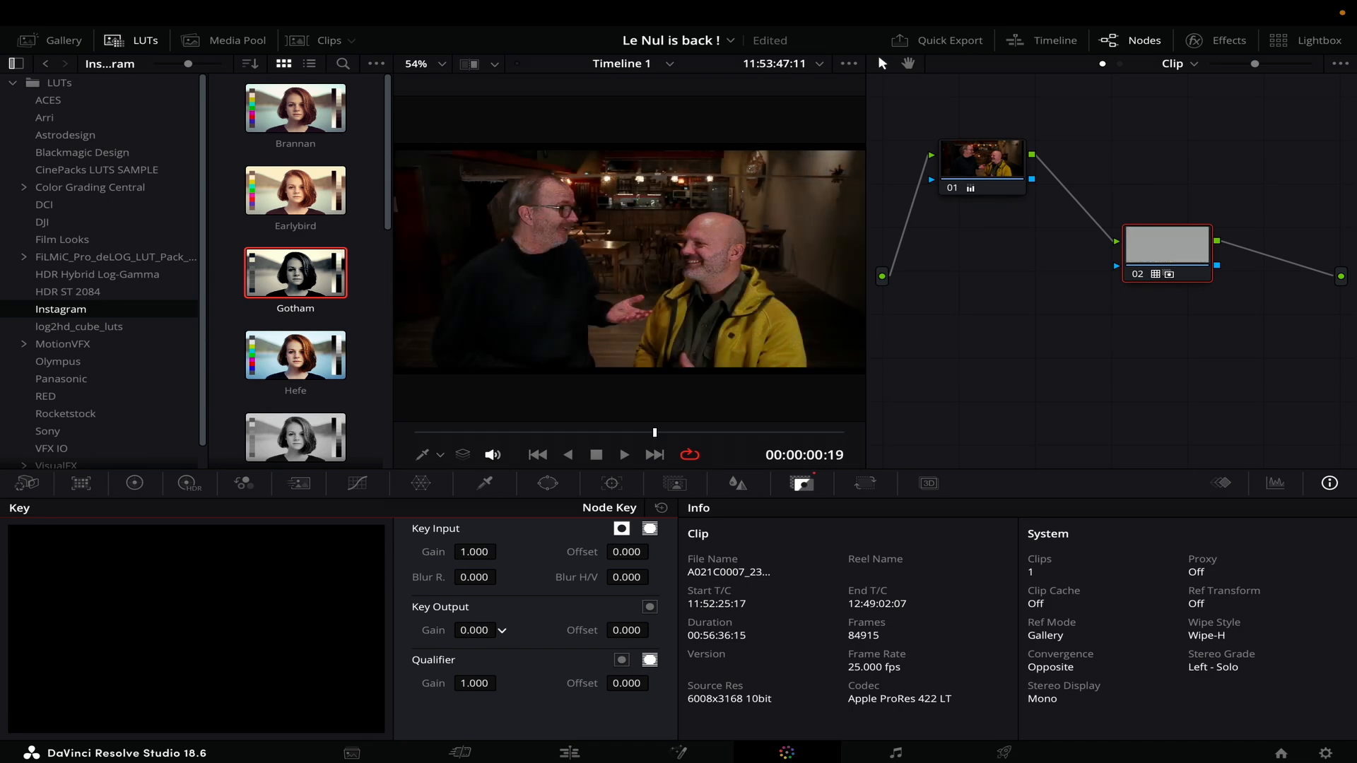
pyautogui.moveTo(314, 628); pyautogui.dragTo(317, 627)
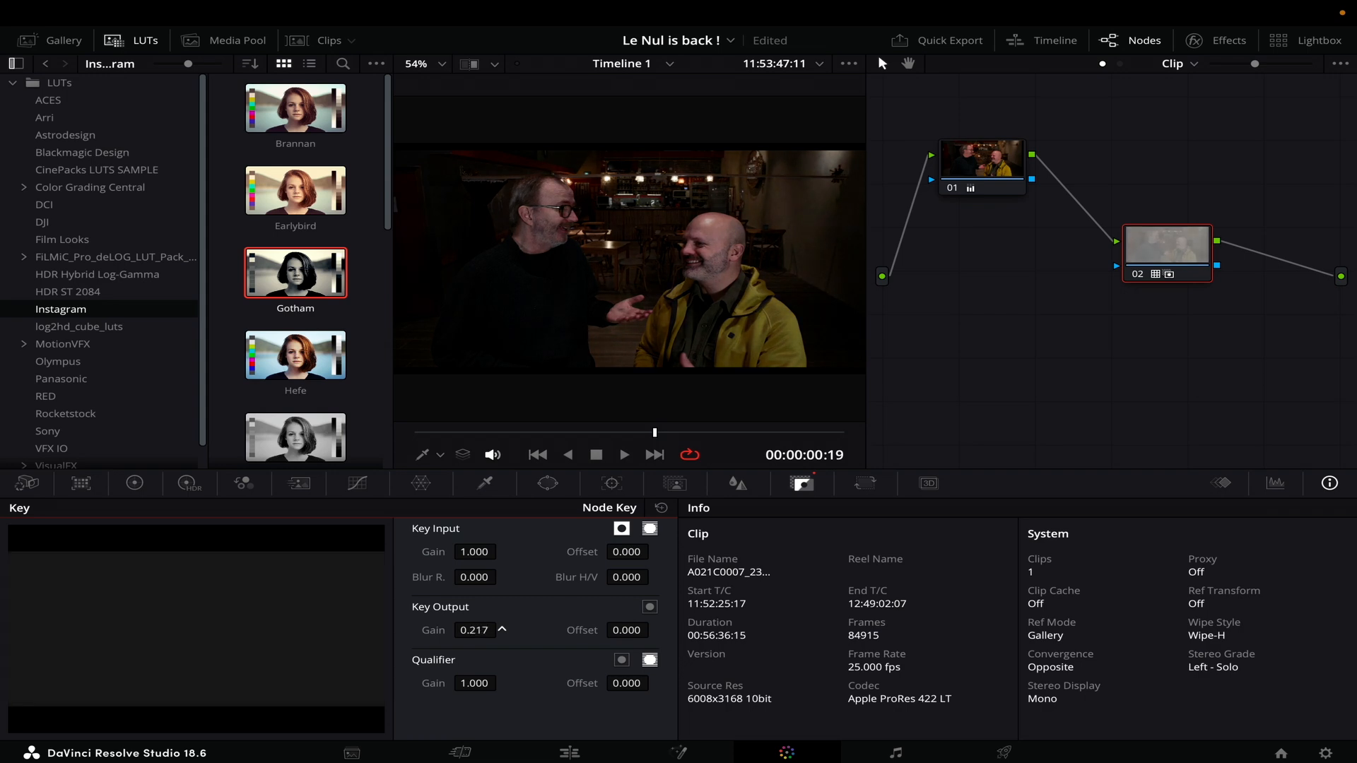
pyautogui.moveTo(502, 629); pyautogui.dragTo(474, 629)
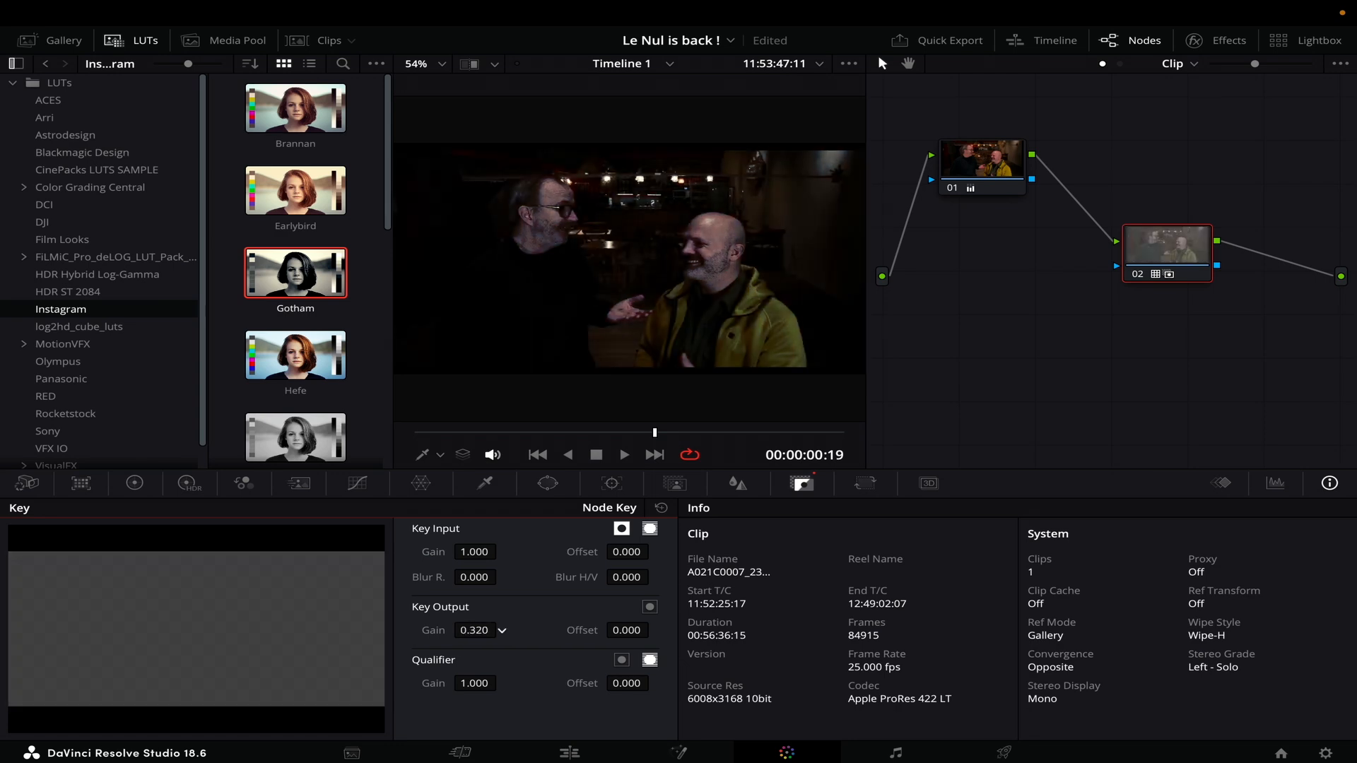
pyautogui.moveTo(445, 483); pyautogui.dragTo(443, 483)
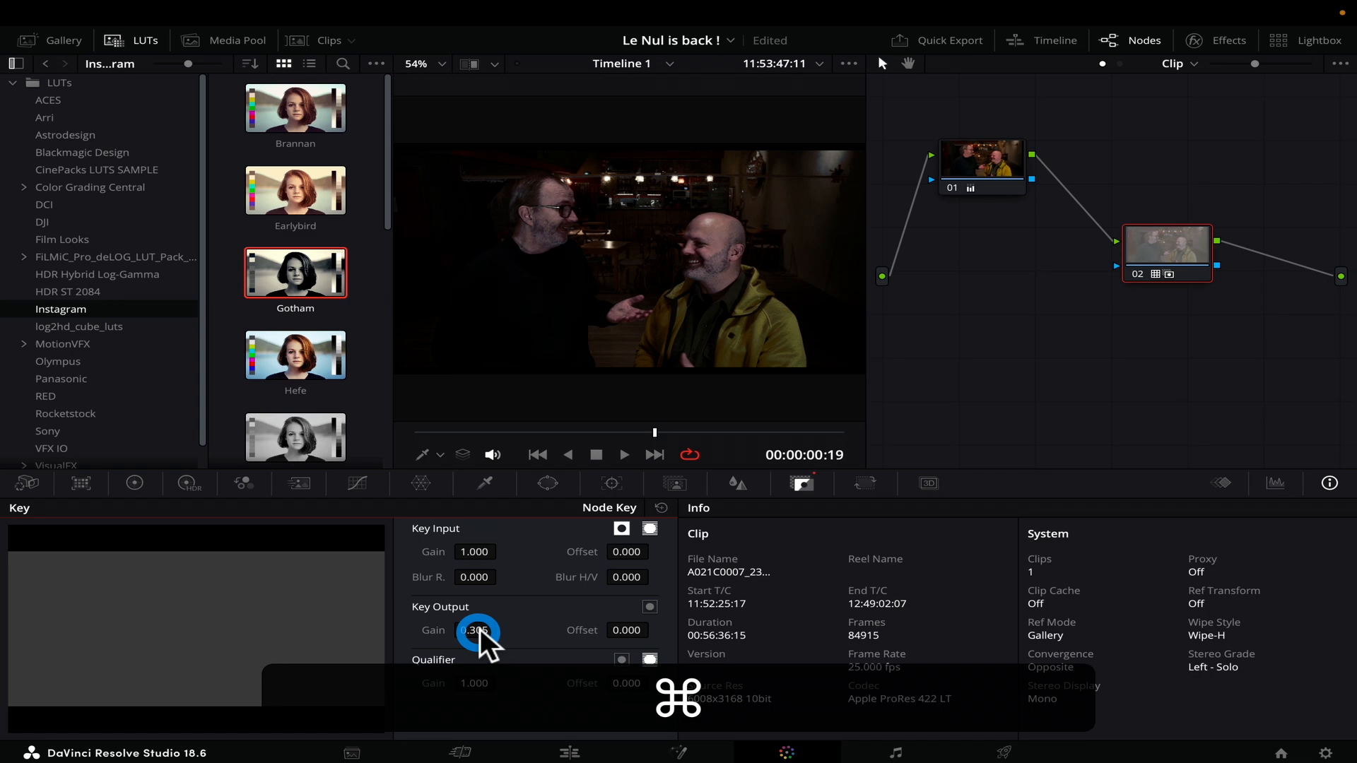
# - Reset the grade of node 02 to remove its LUT and key adjustment
pyautogui.rightClick(1197, 248)
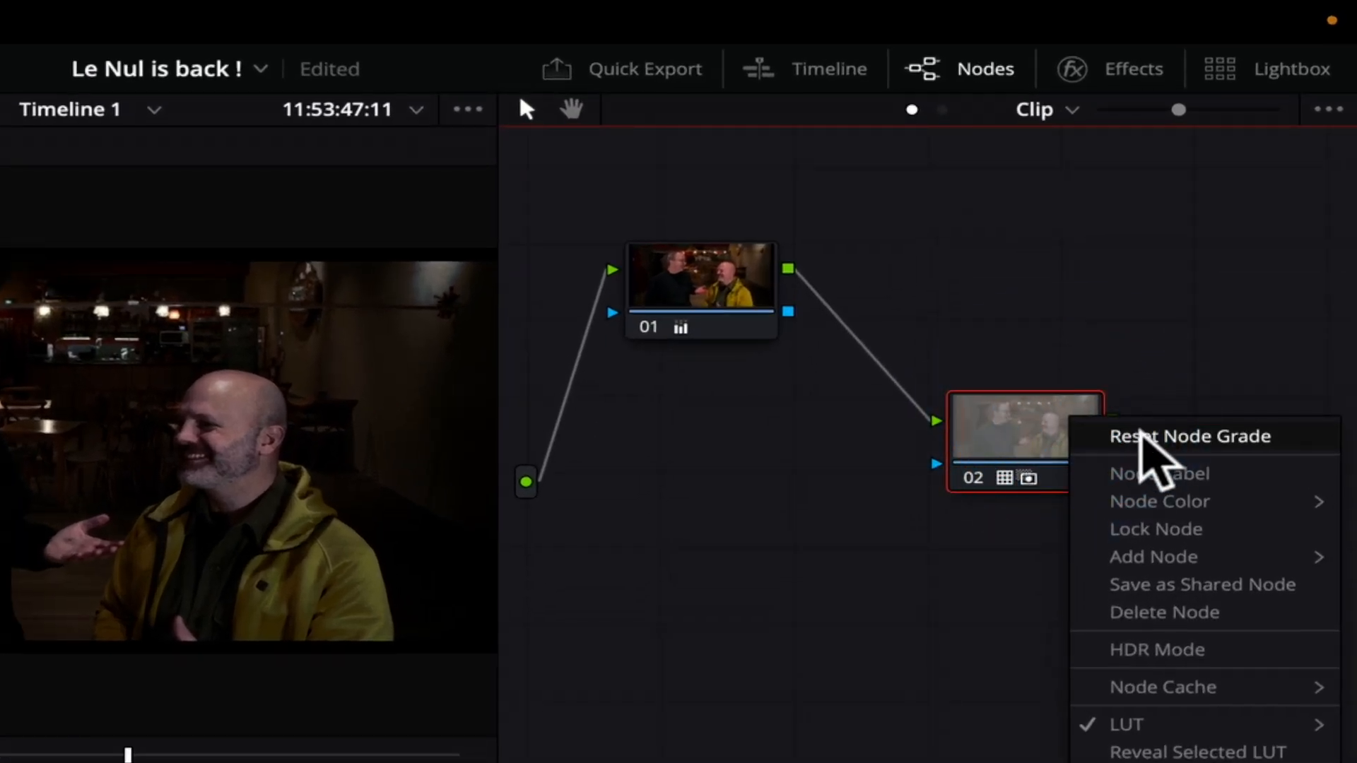
pyautogui.click(1141, 435)
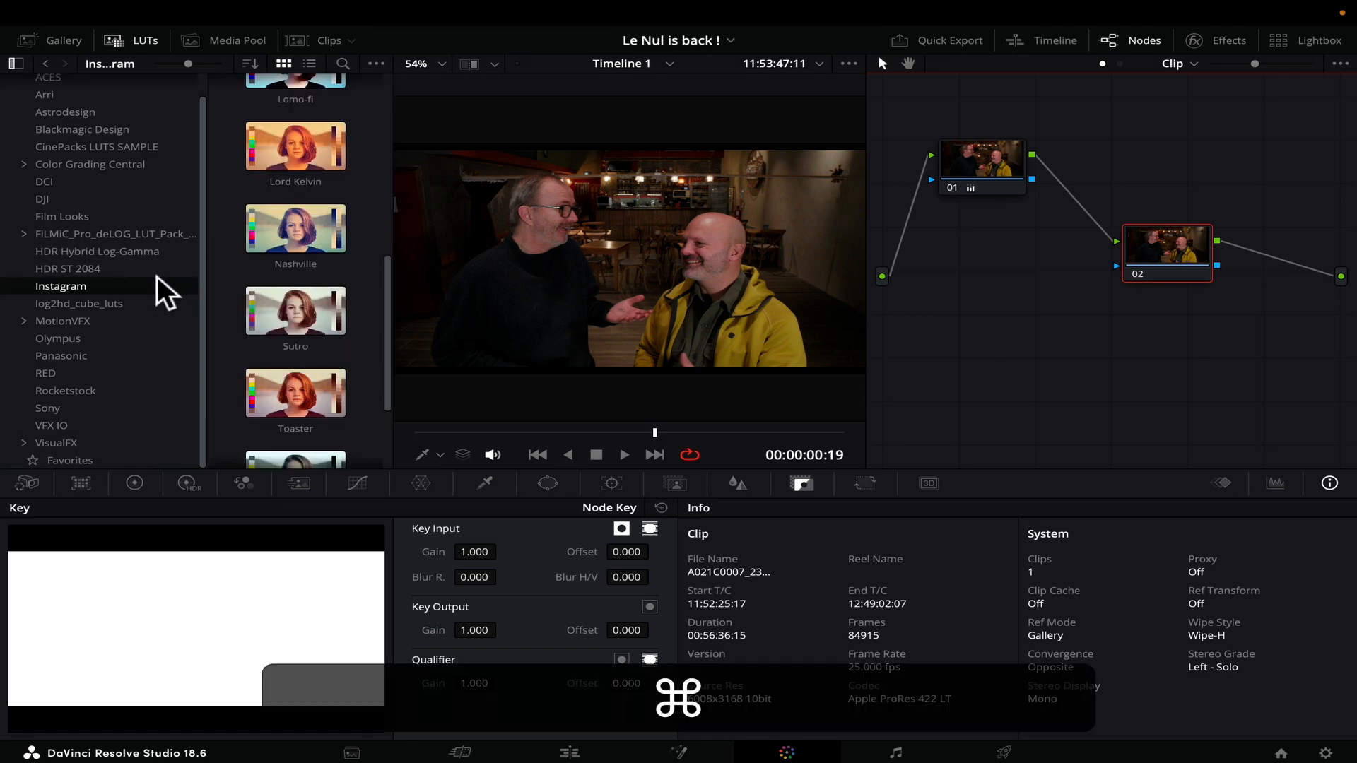
# - Apply the C - aquaman LUT from VisualFX's Cinematic - Hollywood collection to node 02 and soften it by lowering the Key Output Gain
pyautogui.click(24, 442)
pyautogui.scroll(-2, 126, 352)
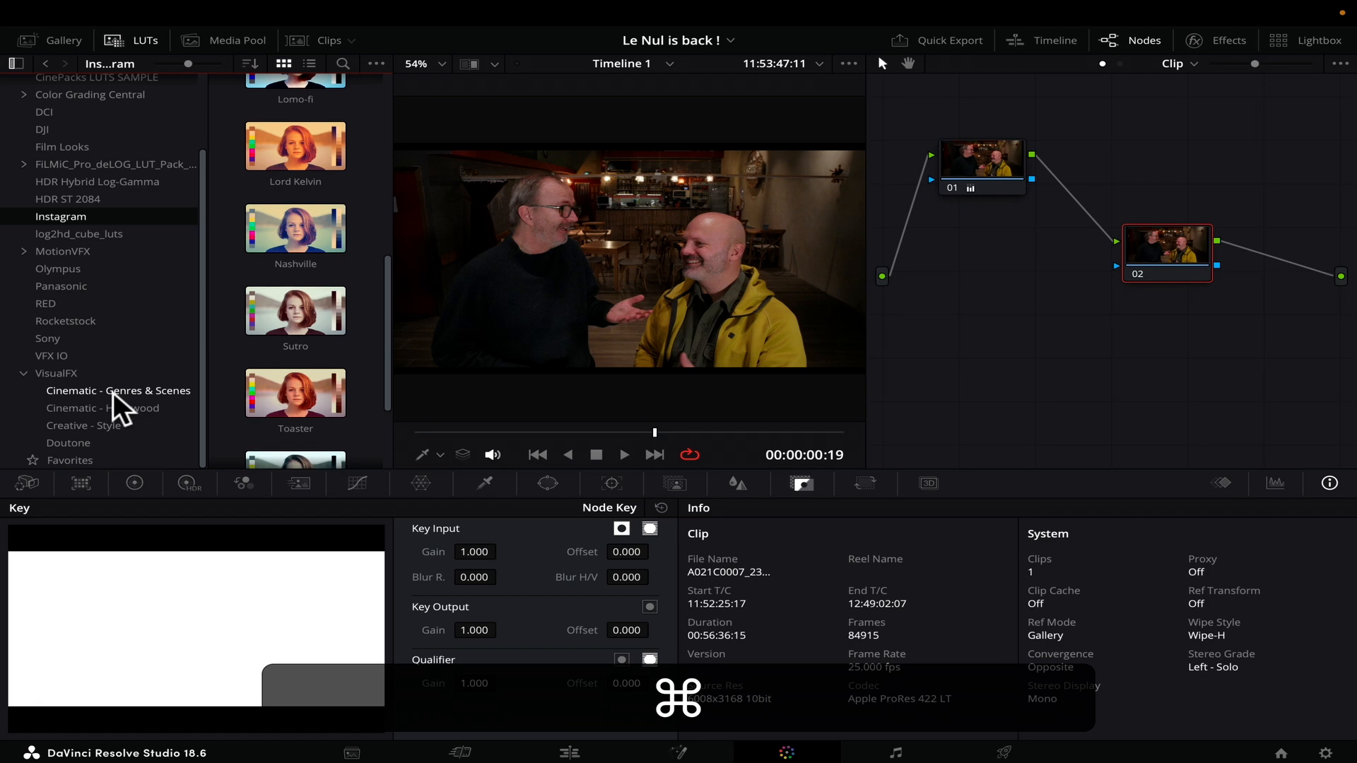
pyautogui.click(107, 409)
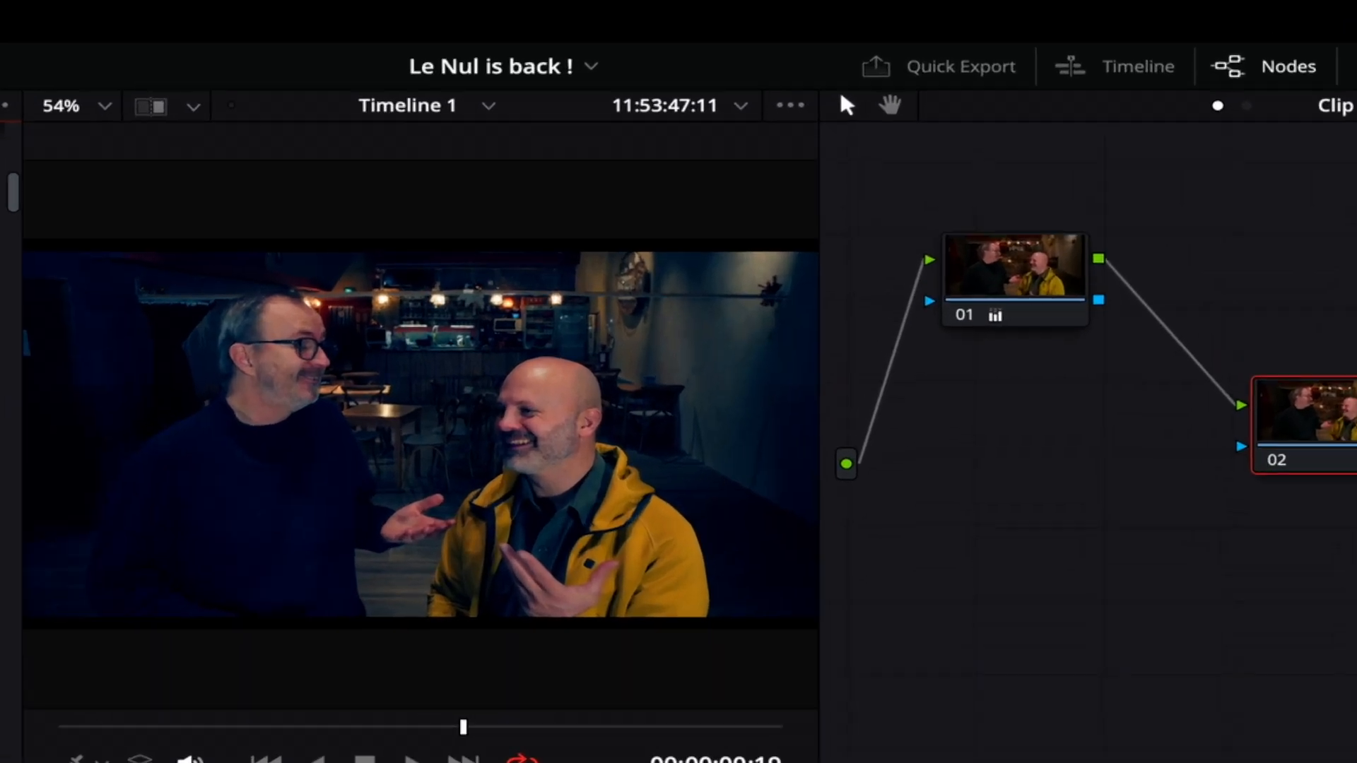
pyautogui.doubleClick(1141, 21)
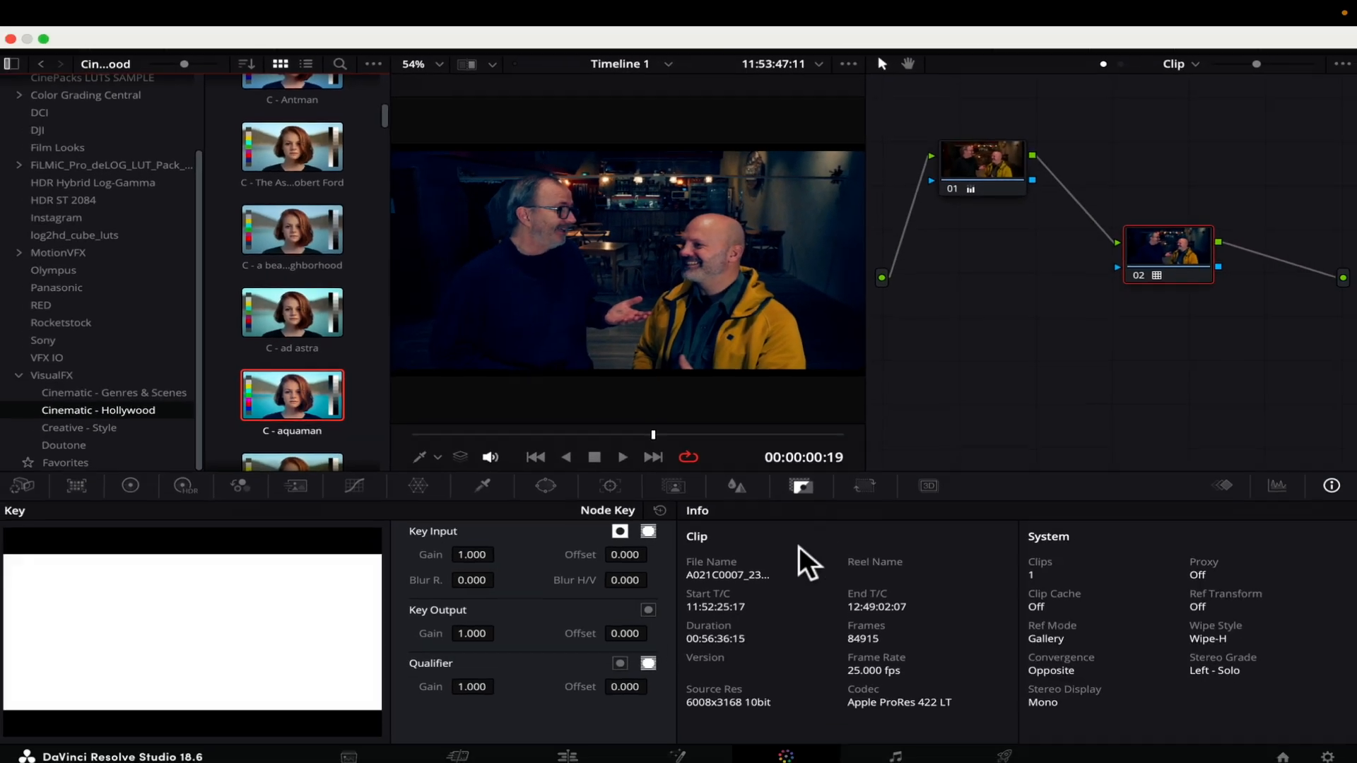
pyautogui.moveTo(472, 629); pyautogui.dragTo(396, 629)
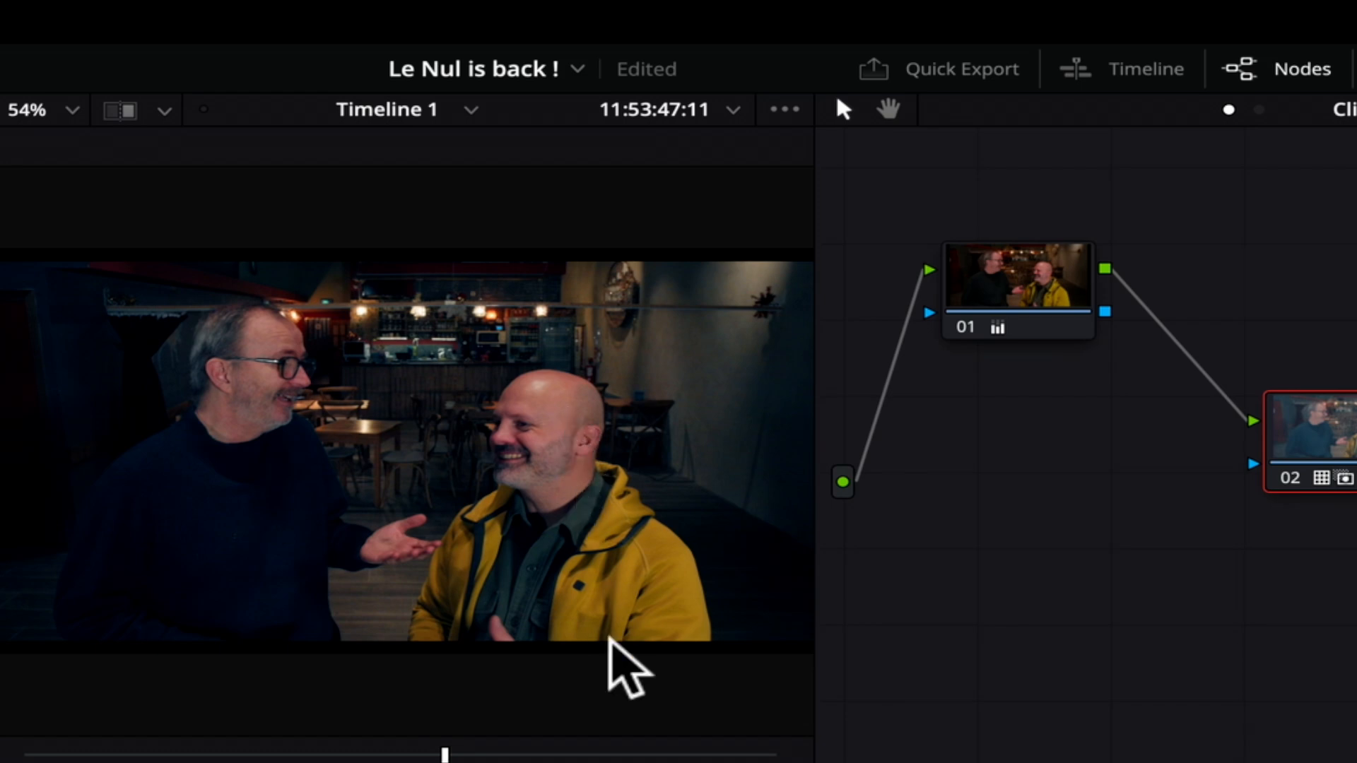
# - Toggle node 02 and node 01 off and on in turn to compare each node's effect on the image
pyautogui.click(1353, 442)
pyautogui.hotkey('ctrl', 'd')
pyautogui.hotkey('ctrl', 'd')
pyautogui.hotkey('ctrl', 'd')
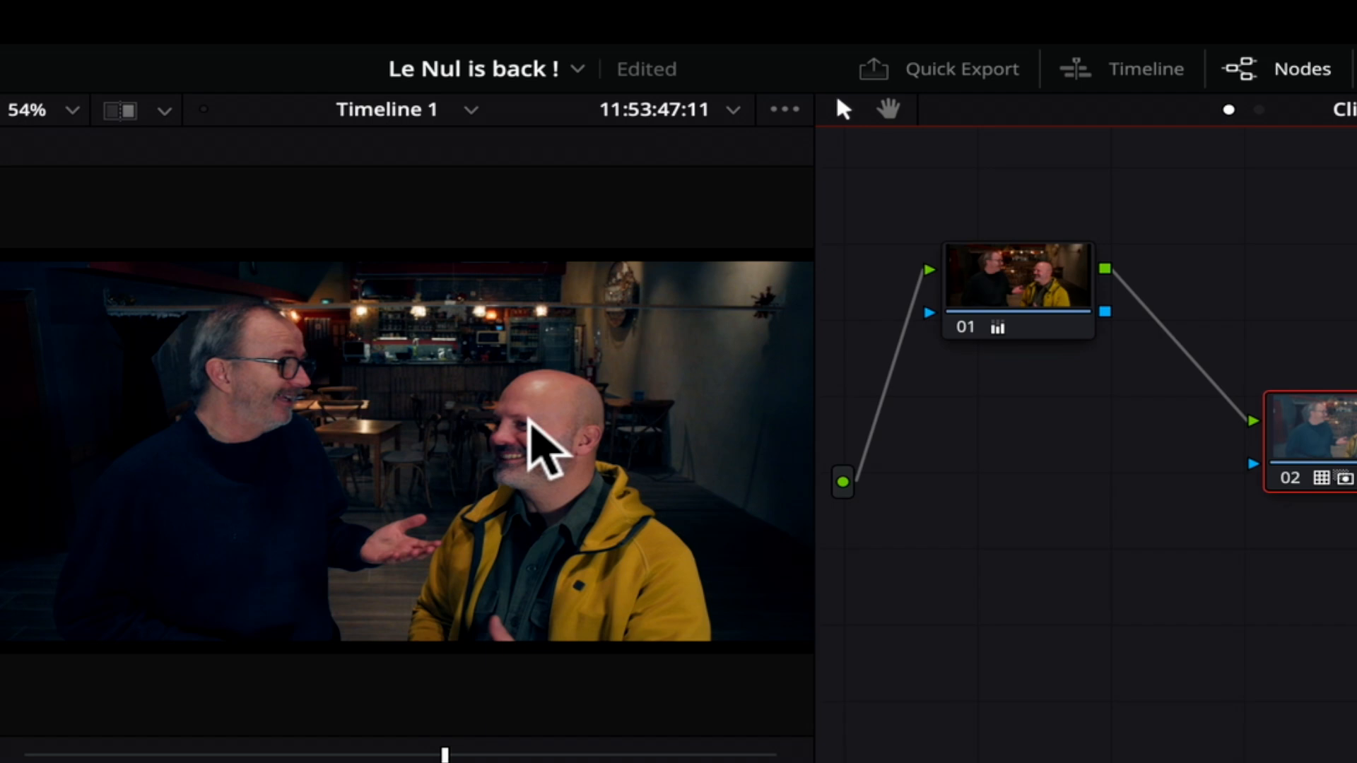
pyautogui.click(1032, 273)
pyautogui.hotkey('ctrl', 'd')
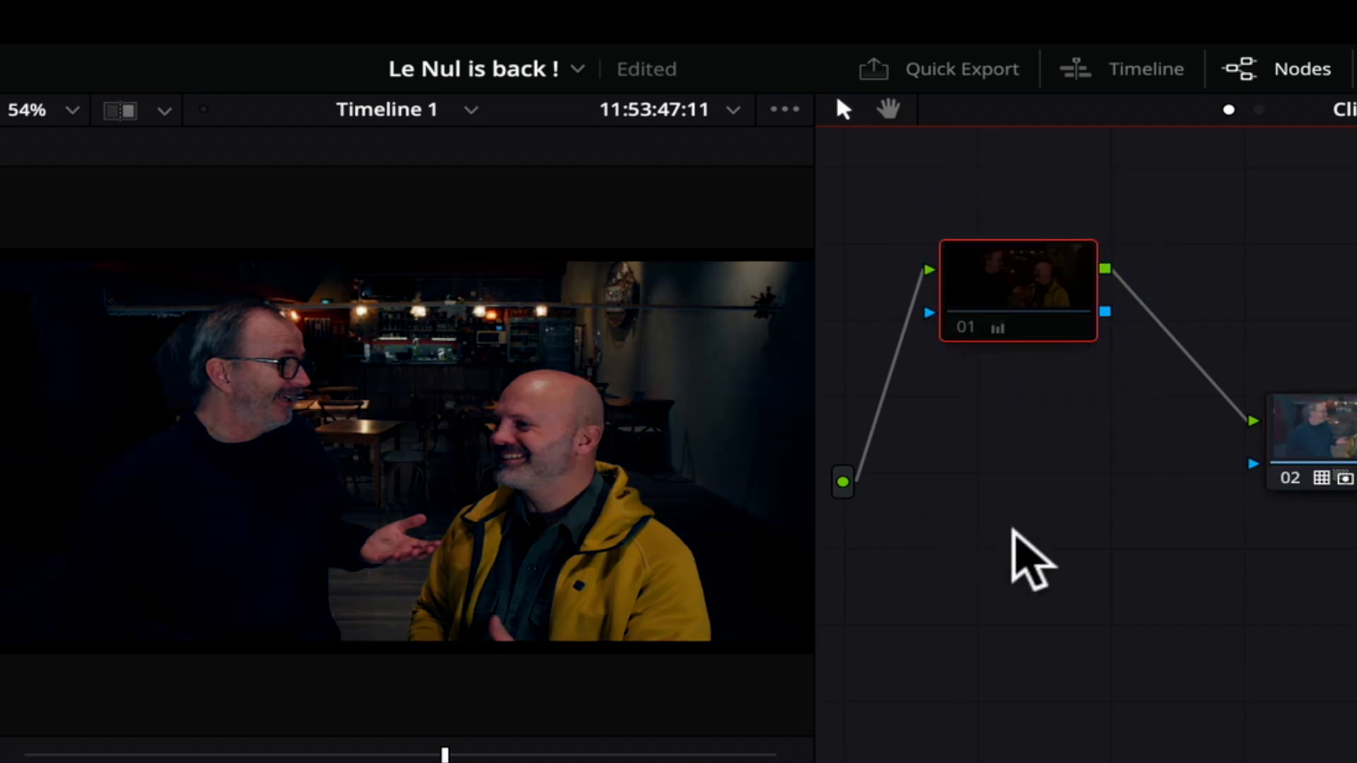
pyautogui.hotkey('ctrl', 'd')
# - Disable node 02 and toggle node 01 off and on to compare the image with only the primary correction
pyautogui.click(1337, 426)
pyautogui.hotkey('ctrl', 'd')
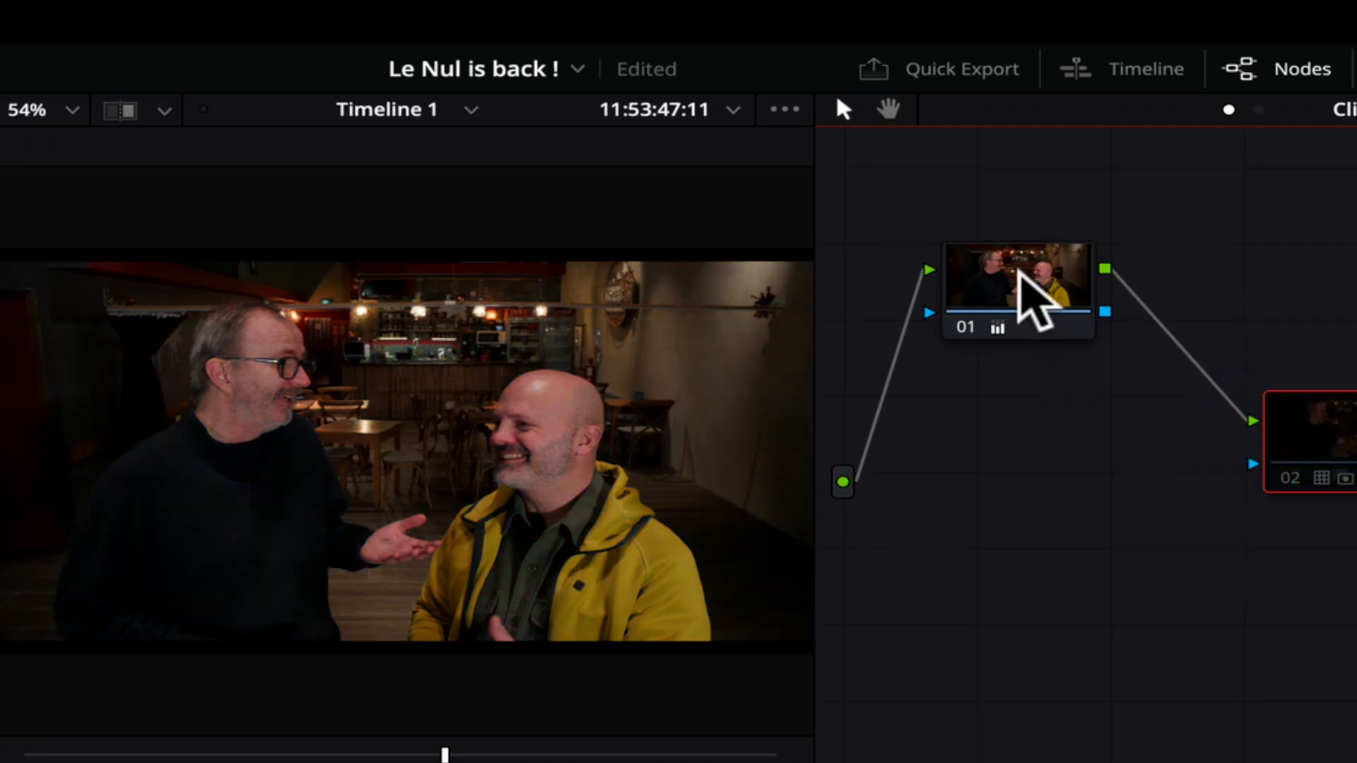
pyautogui.click(1018, 272)
pyautogui.hotkey('ctrl', 'd')
pyautogui.hotkey('ctrl', 'd')
pyautogui.hotkey('ctrl', 'd')
pyautogui.hotkey('ctrl', 'd')
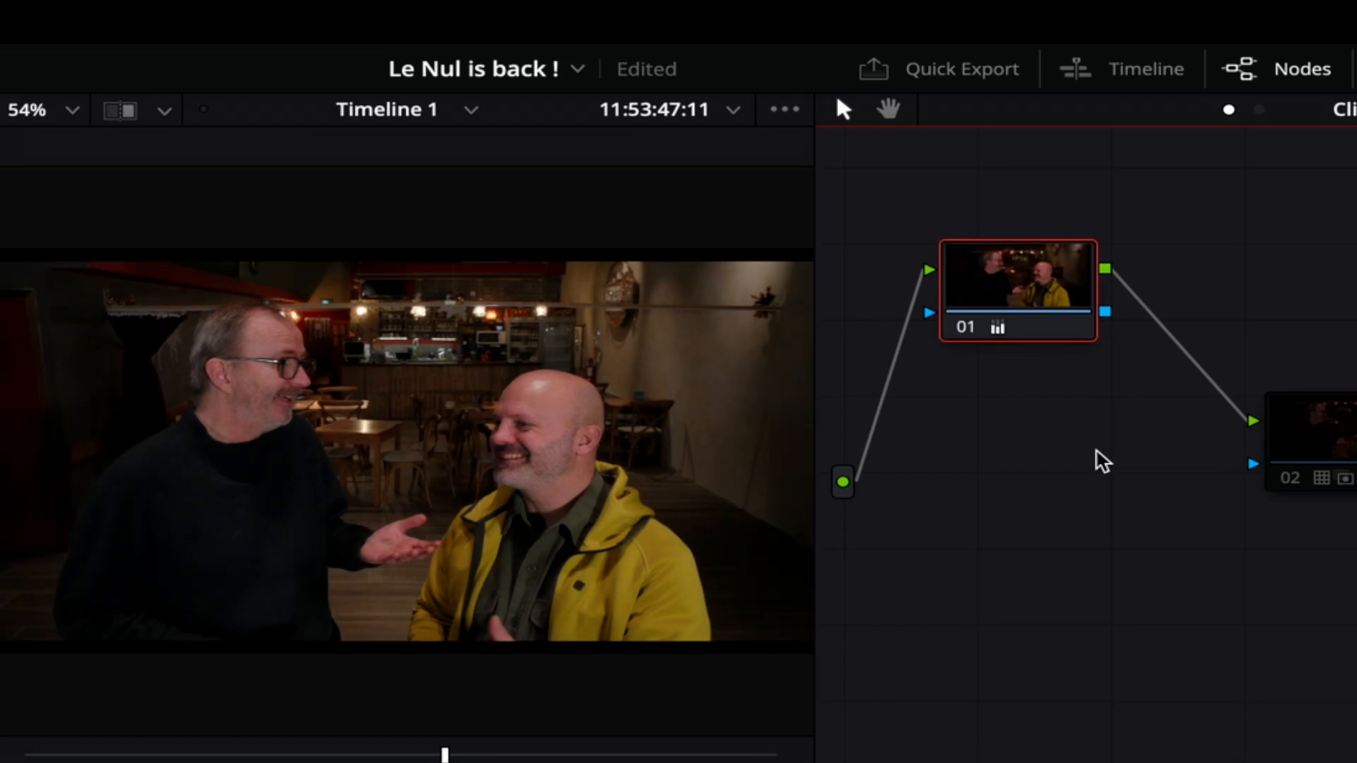